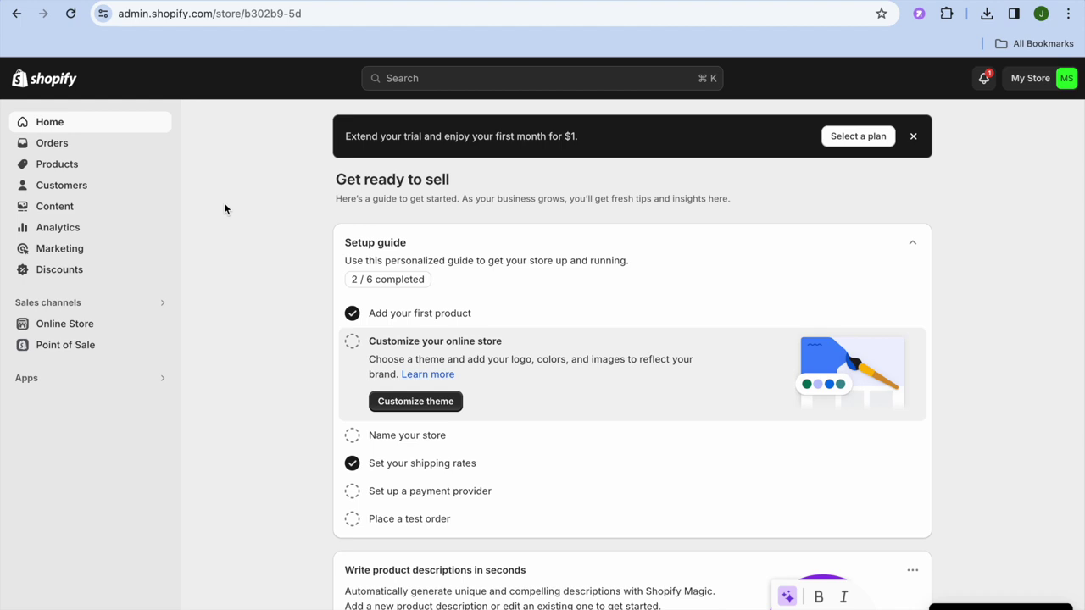
Go from Shopify's Apps and sales channels settings to the Shopify App Store
{"action": "left_click", "coordinate": [101, 386]}
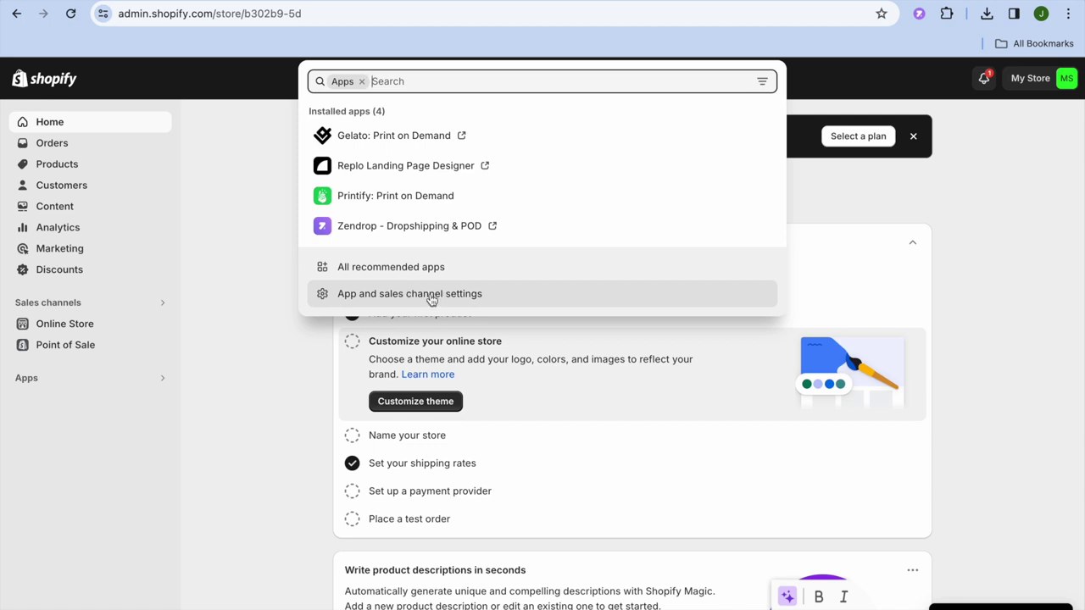
{"action": "left_click", "coordinate": [430, 295]}
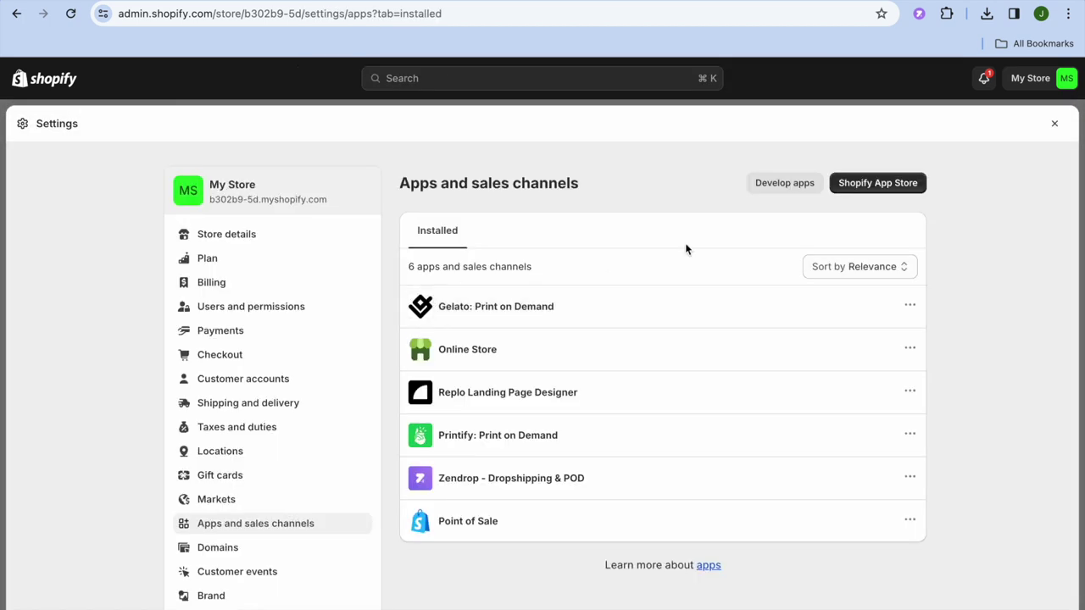
{"action": "left_click", "coordinate": [878, 186]}
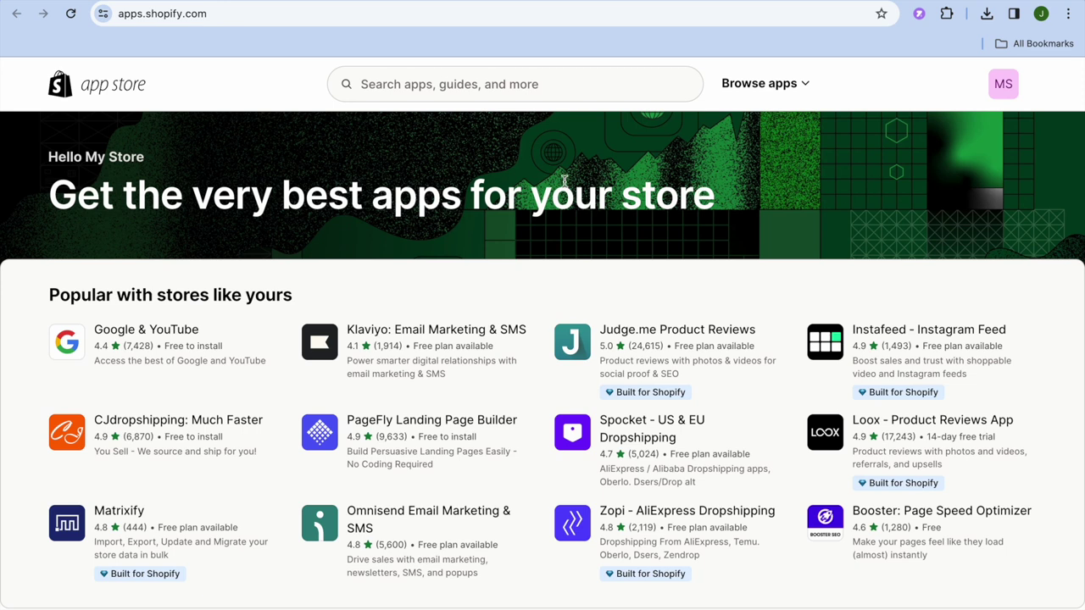
Search the App Store for 'gela' and open the Gelato: Print on Demand page
{"action": "left_click", "coordinate": [531, 89]}
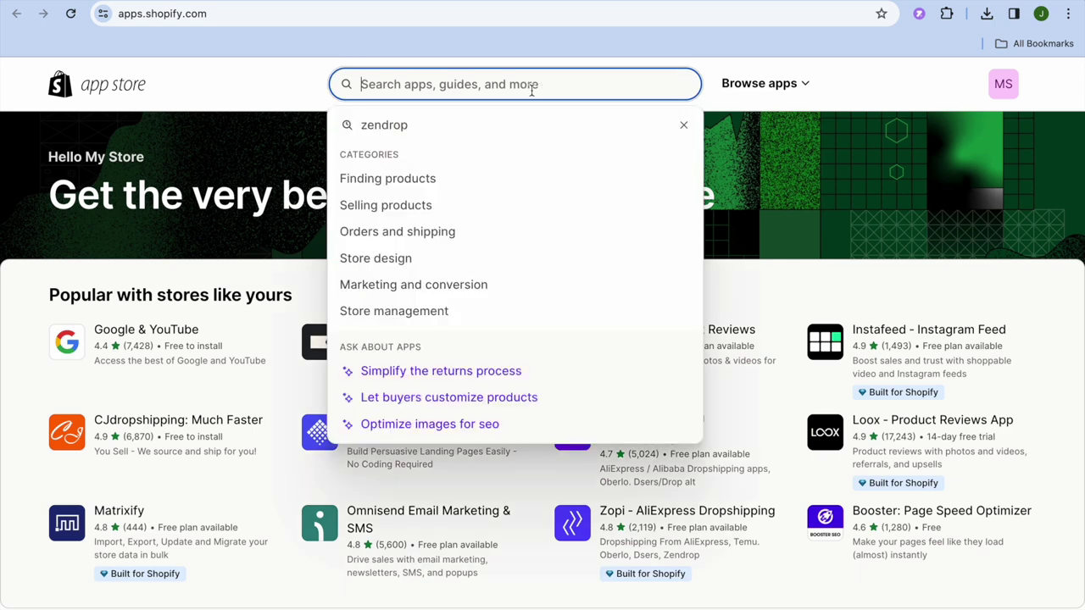
{"action": "type", "text": "ge"}
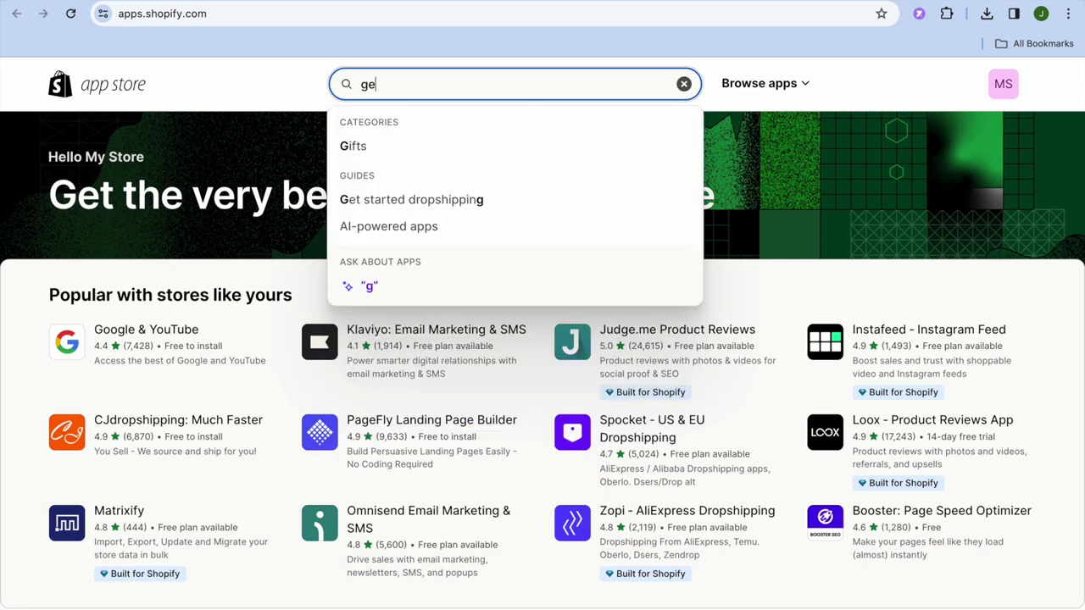
{"action": "type", "text": "la"}
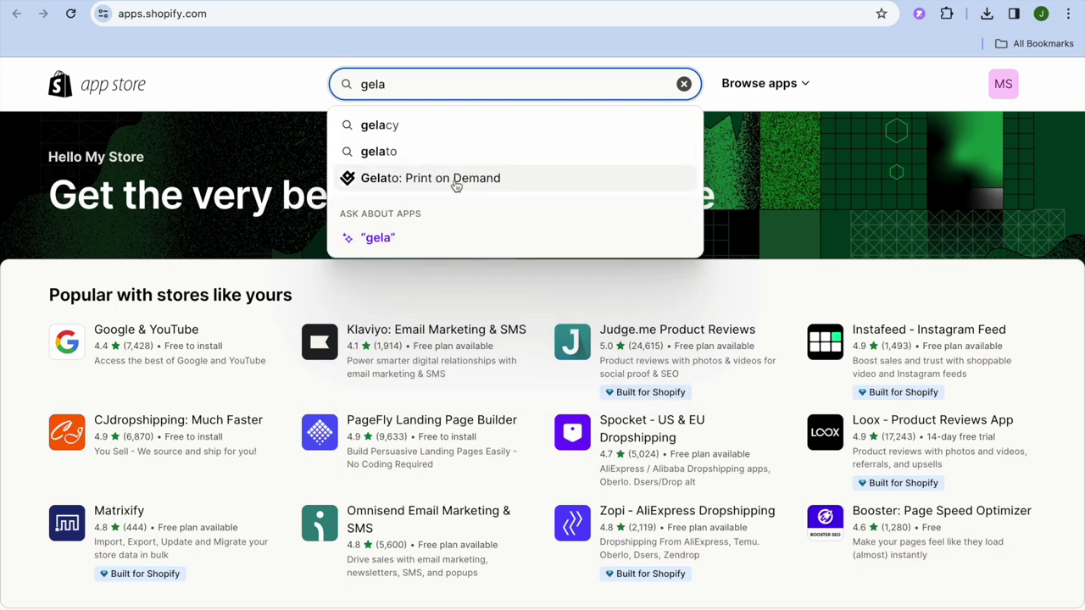
{"action": "left_click", "coordinate": [458, 178]}
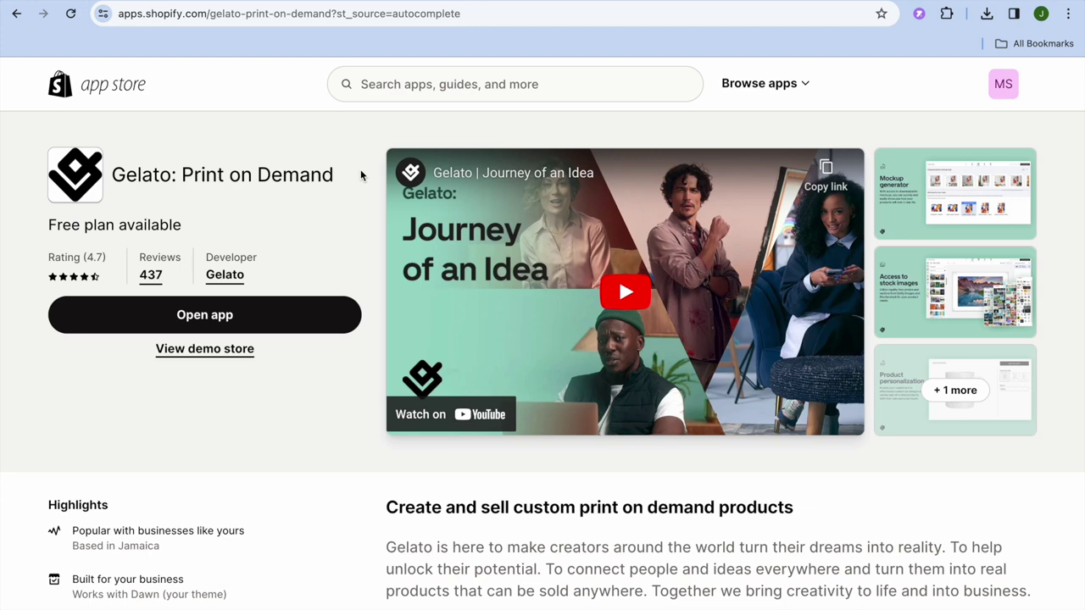
Review Gelato's pricing, then launch the app to its Stores page showing My Store Active
{"action": "scroll", "coordinate": [360, 175], "scroll_direction": "down", "scroll_amount": 6}
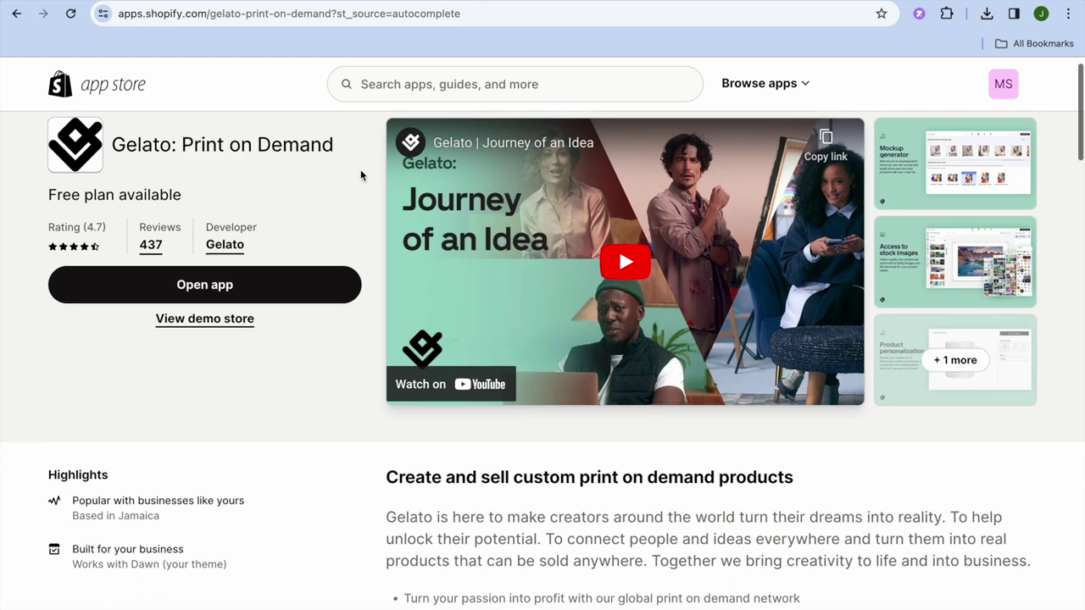
{"action": "scroll", "coordinate": [361, 175], "scroll_direction": "down", "scroll_amount": 3}
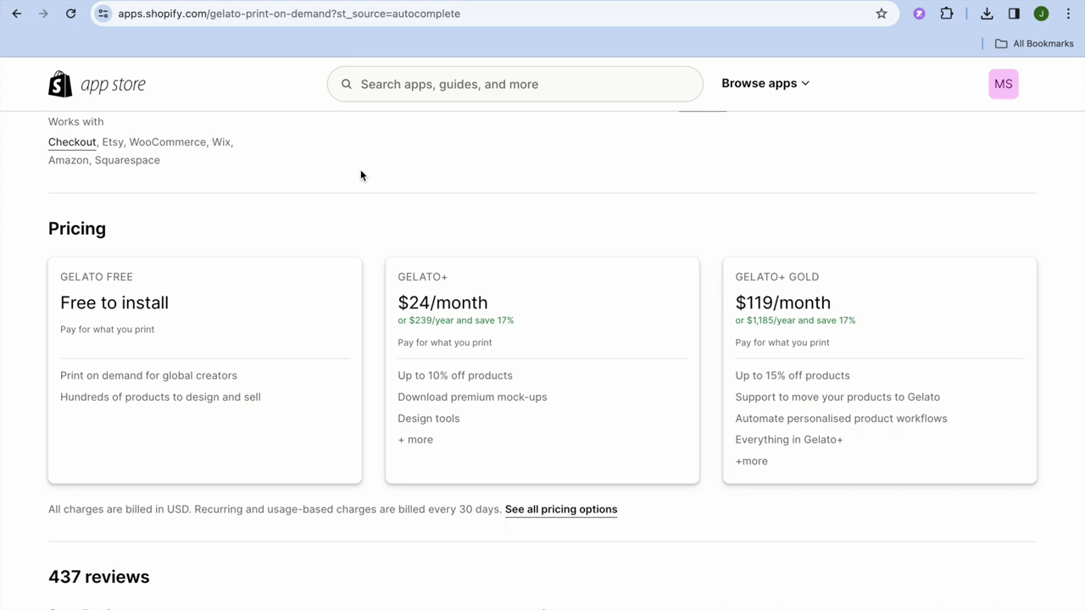
{"action": "scroll", "coordinate": [360, 175], "scroll_direction": "down", "scroll_amount": 1}
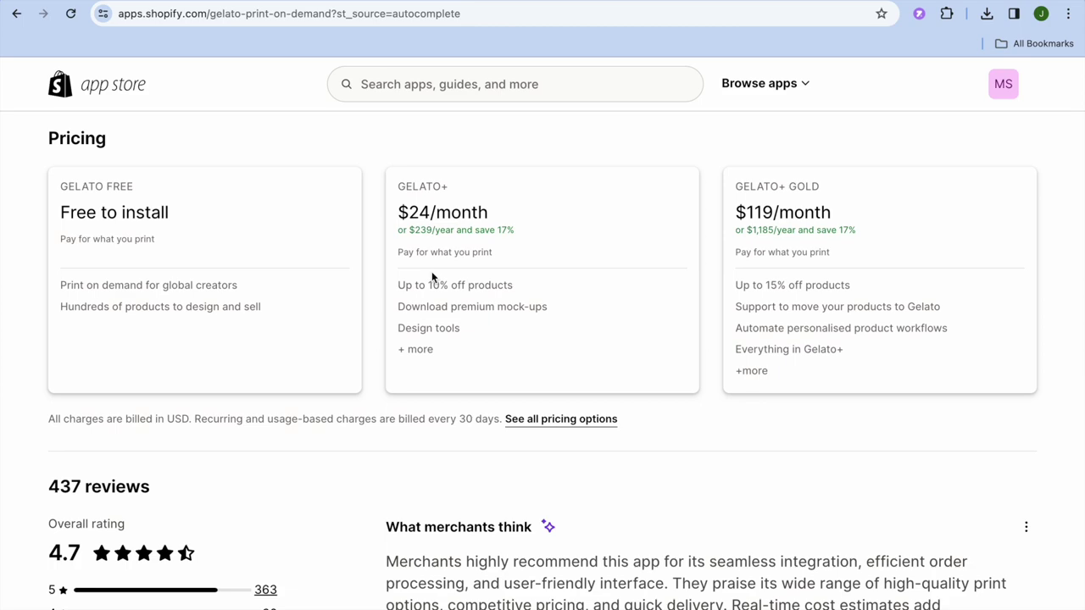
{"action": "scroll", "coordinate": [431, 275], "scroll_direction": "up", "scroll_amount": 5}
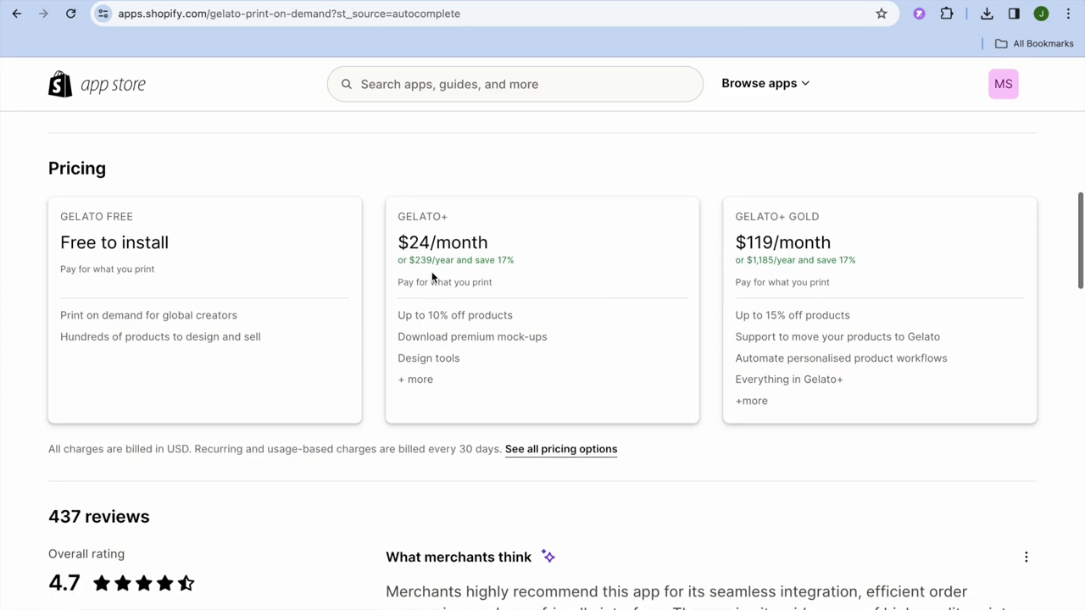
{"action": "scroll", "coordinate": [431, 275], "scroll_direction": "up", "scroll_amount": 4}
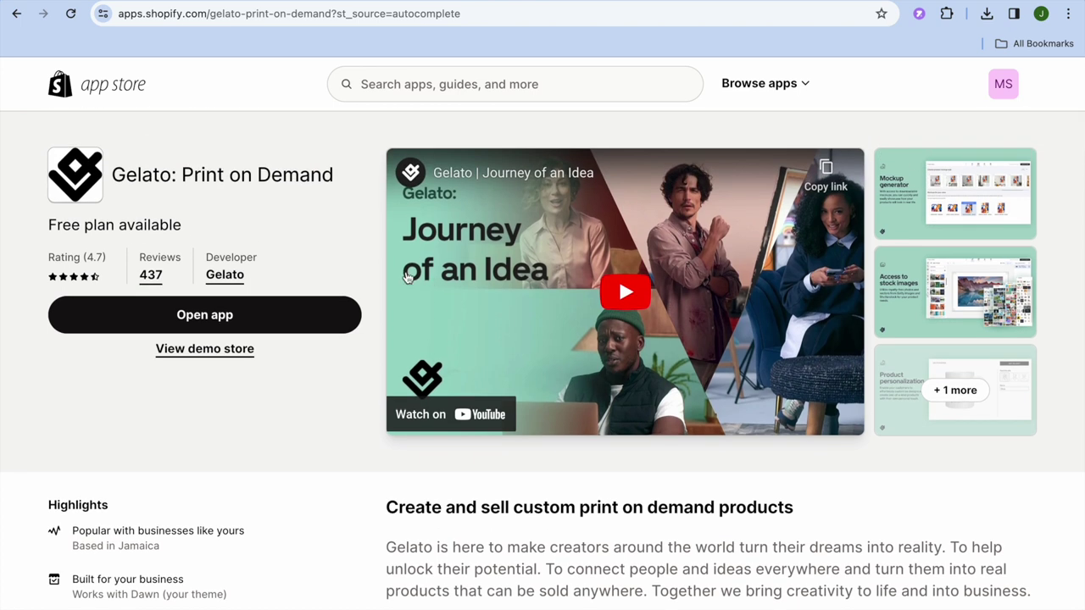
{"action": "left_click", "coordinate": [259, 321]}
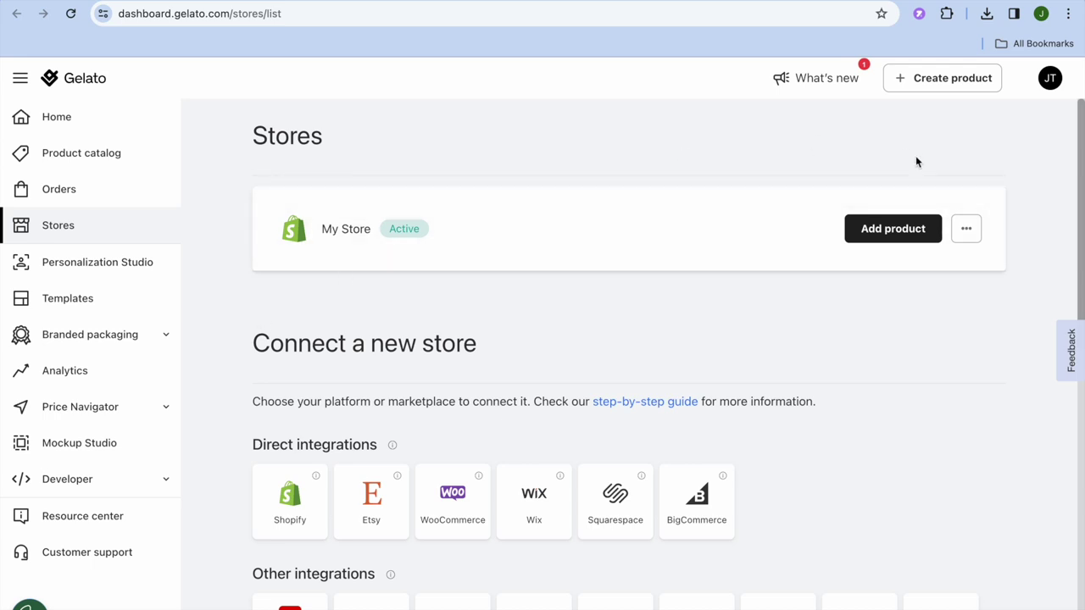
Start a new Gelato creation for multiple products from one design
{"action": "left_click", "coordinate": [929, 86]}
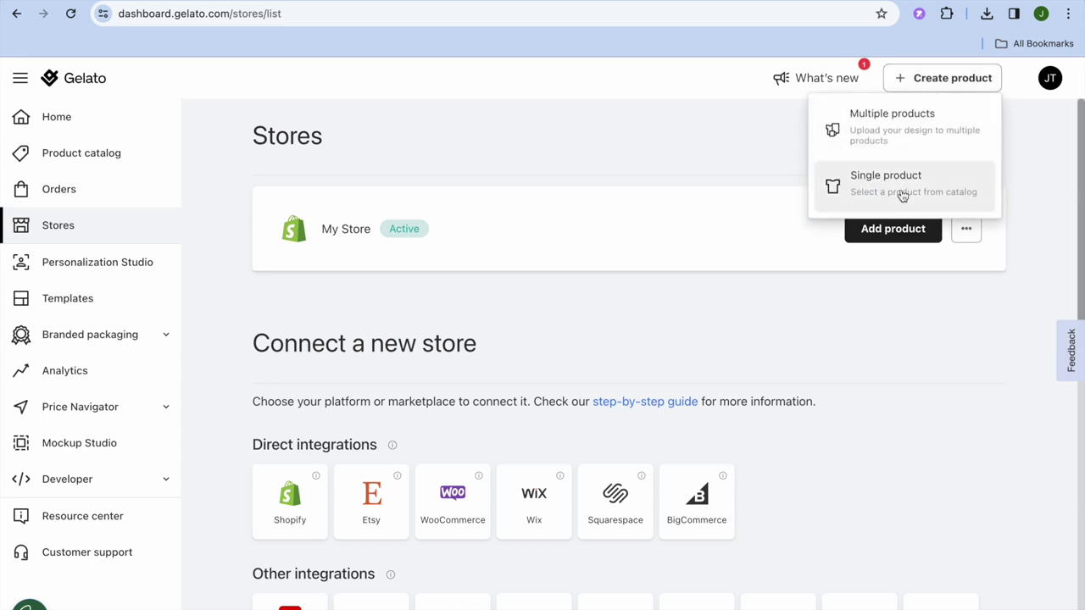
{"action": "left_click", "coordinate": [899, 129]}
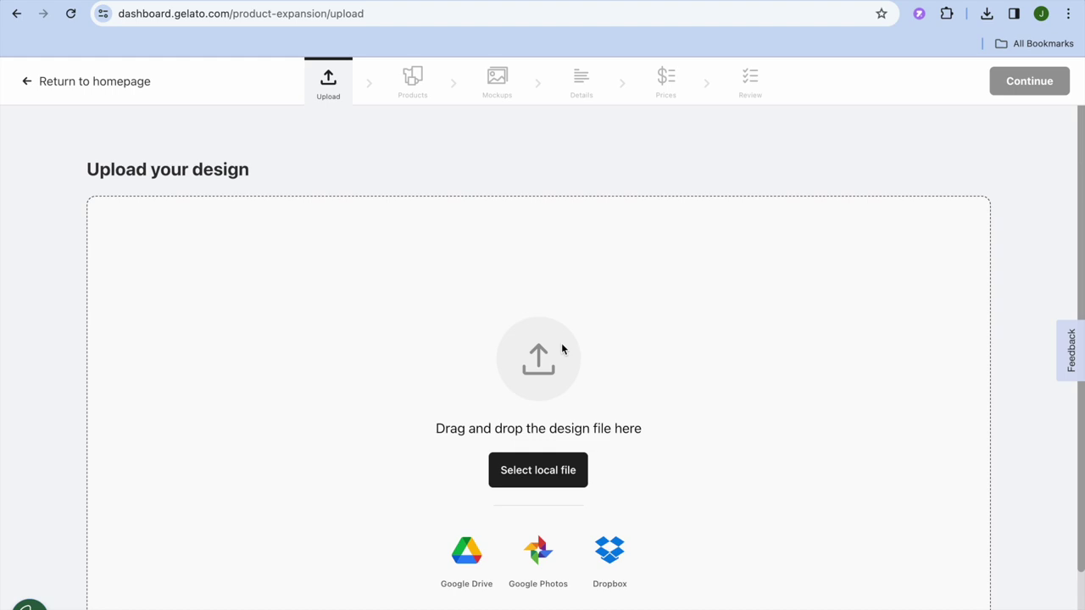
{"action": "left_click", "coordinate": [543, 483]}
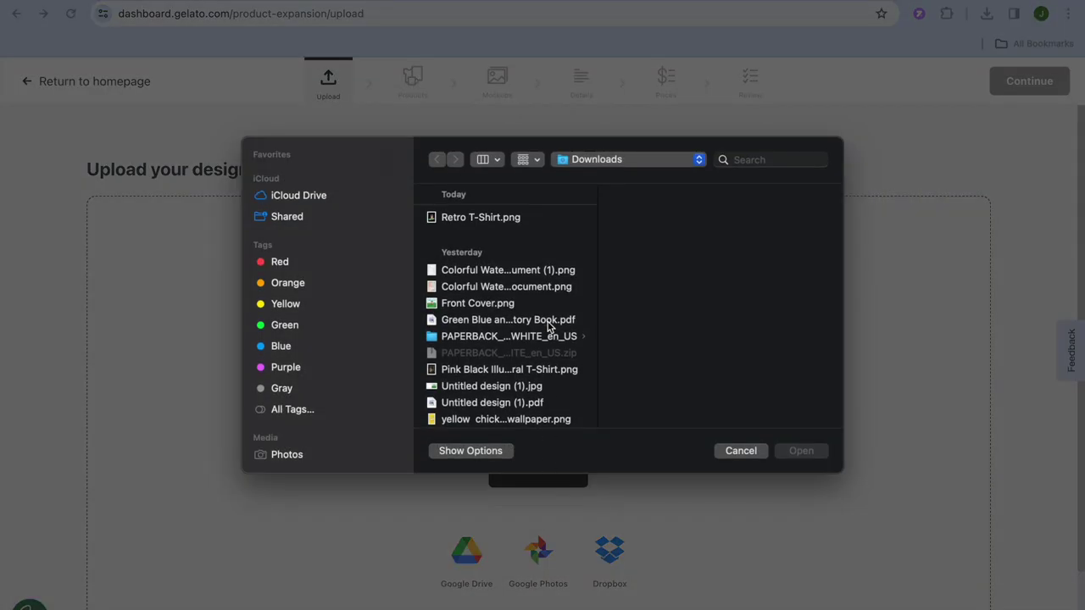
{"action": "left_click", "coordinate": [513, 218]}
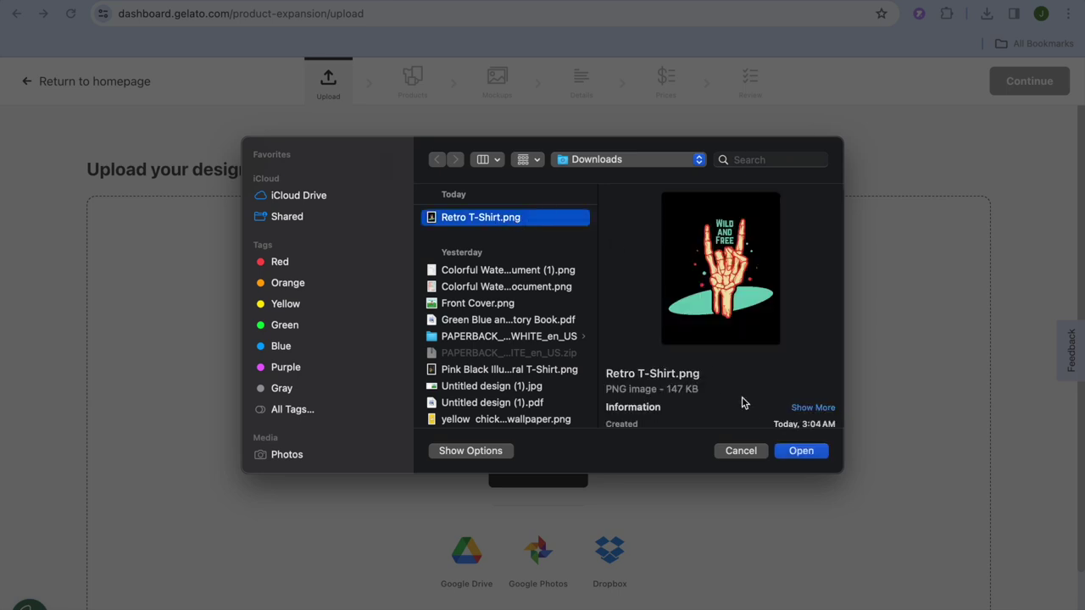
{"action": "left_click", "coordinate": [758, 454]}
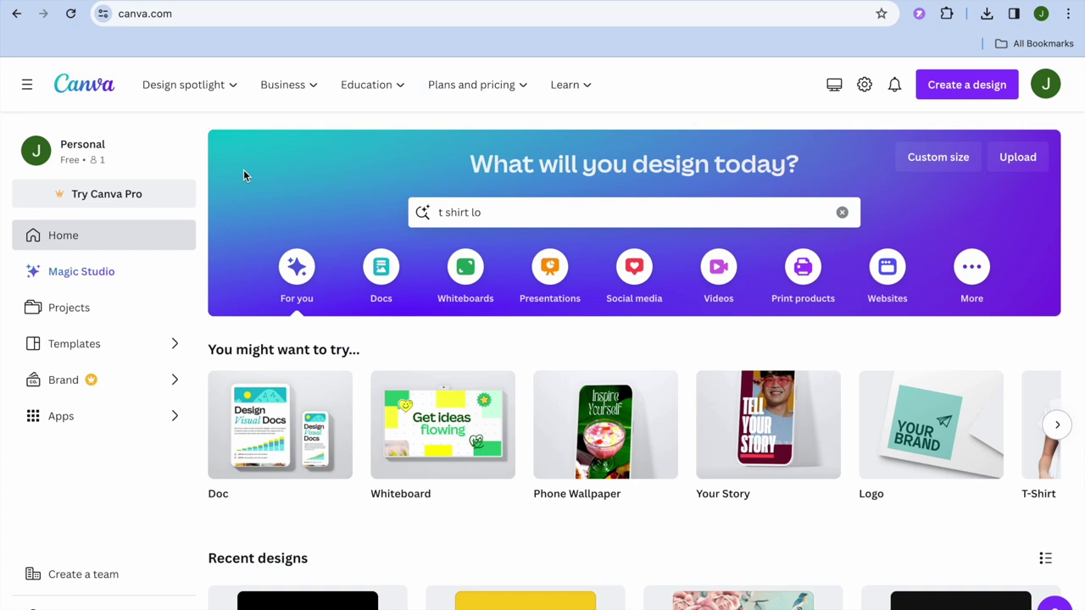
Search Canva templates for T-Shirt Logo and browse the 434 results
{"action": "left_click", "coordinate": [493, 213]}
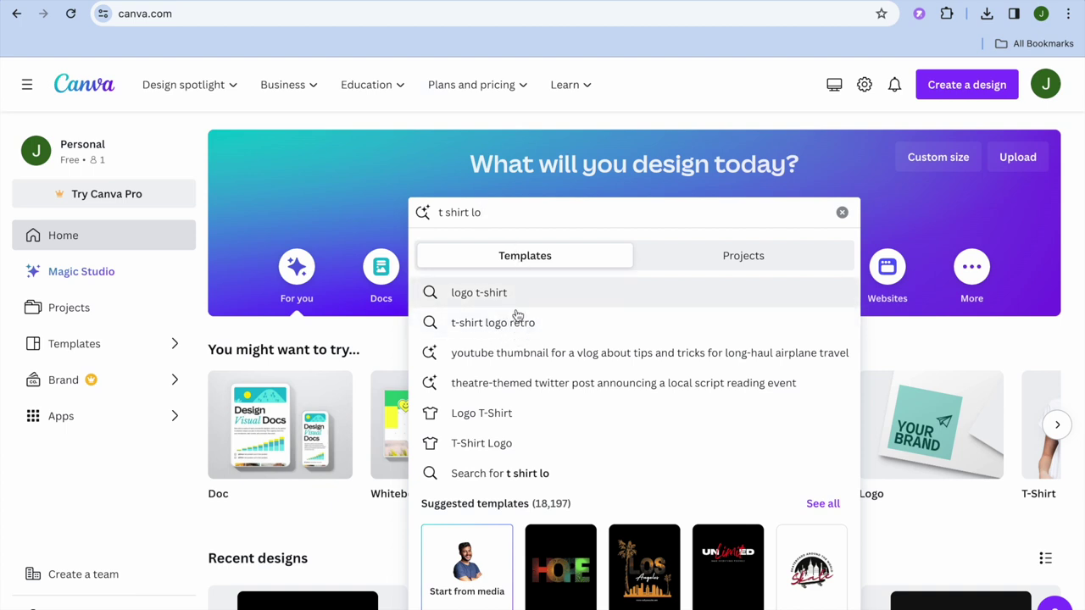
{"action": "left_click", "coordinate": [505, 446]}
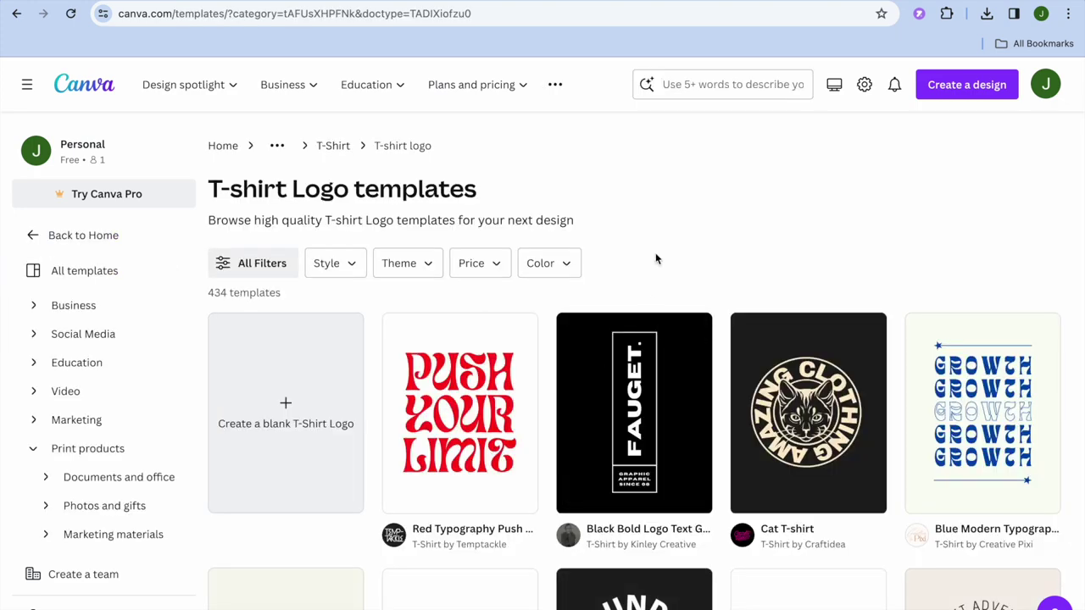
{"action": "scroll", "coordinate": [655, 252], "scroll_direction": "down", "scroll_amount": 4}
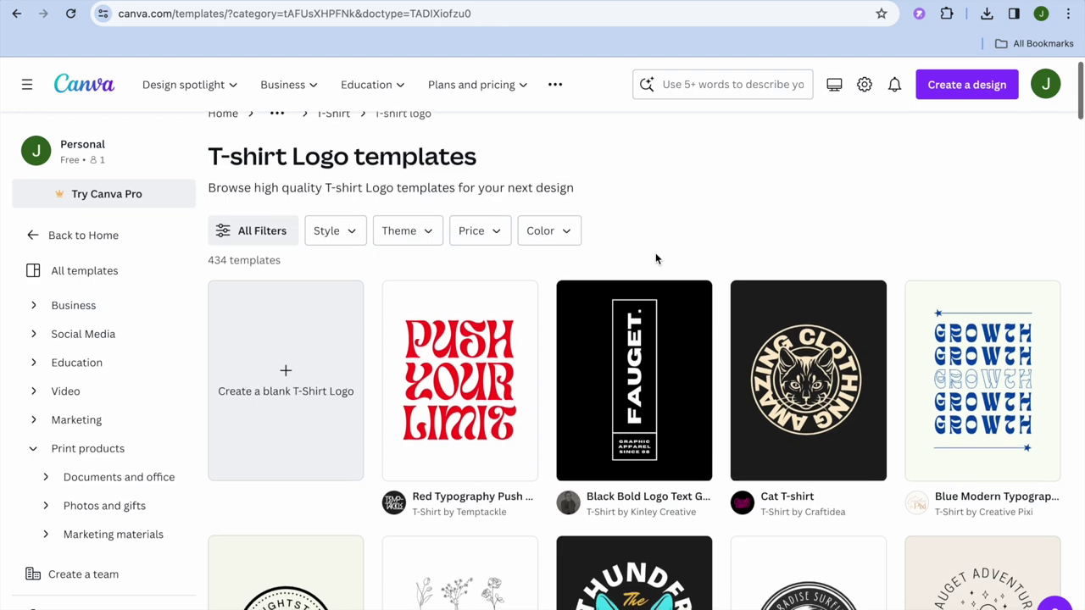
{"action": "scroll", "coordinate": [655, 258], "scroll_direction": "down", "scroll_amount": 3}
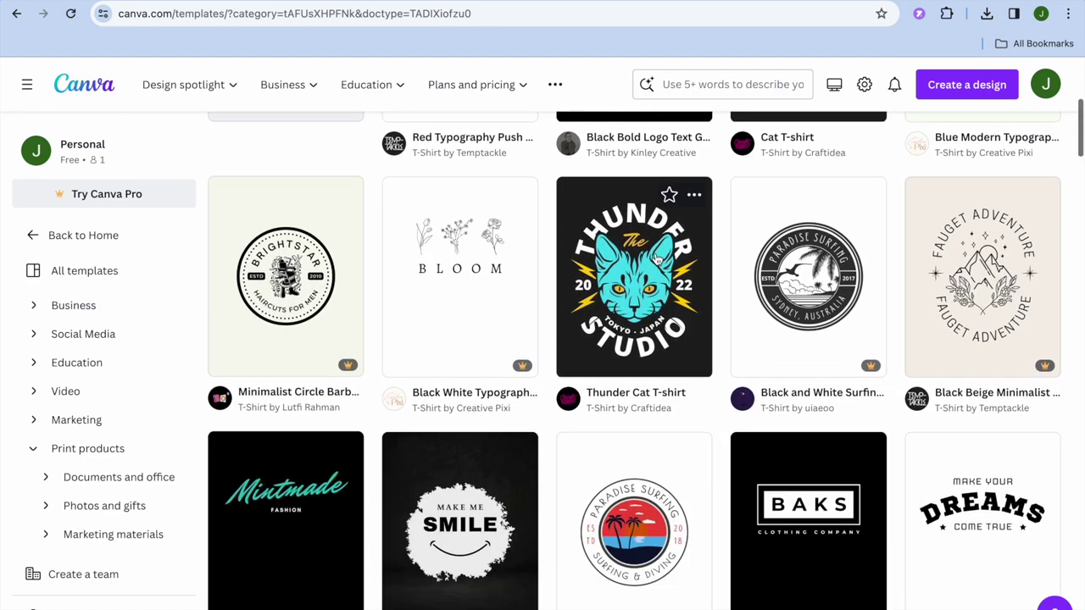
{"action": "scroll", "coordinate": [657, 260], "scroll_direction": "down", "scroll_amount": 2}
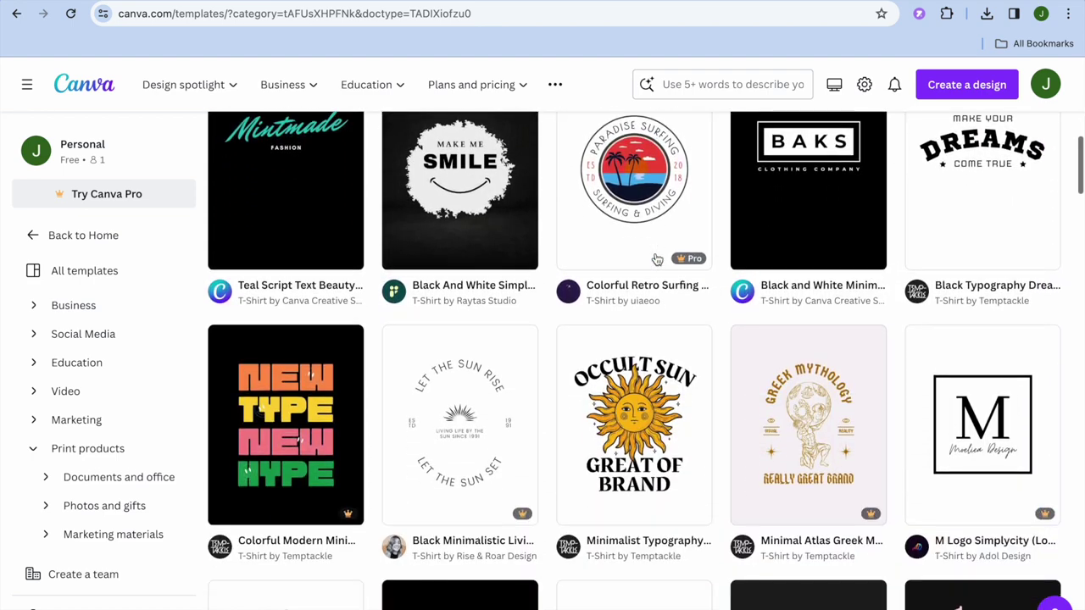
{"action": "scroll", "coordinate": [657, 259], "scroll_direction": "down", "scroll_amount": 1}
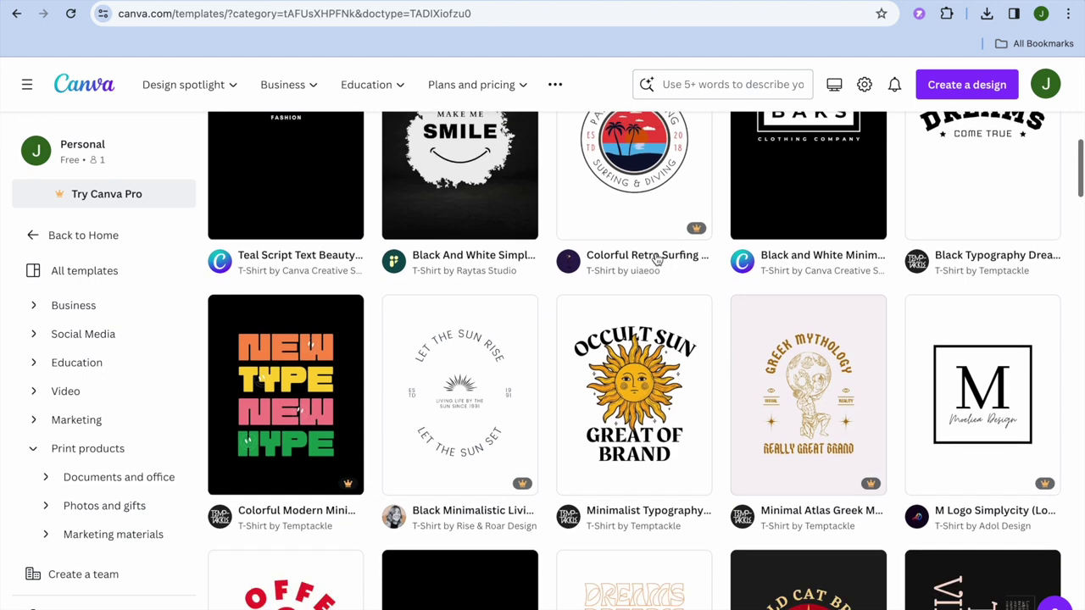
{"action": "scroll", "coordinate": [657, 260], "scroll_direction": "up", "scroll_amount": 1}
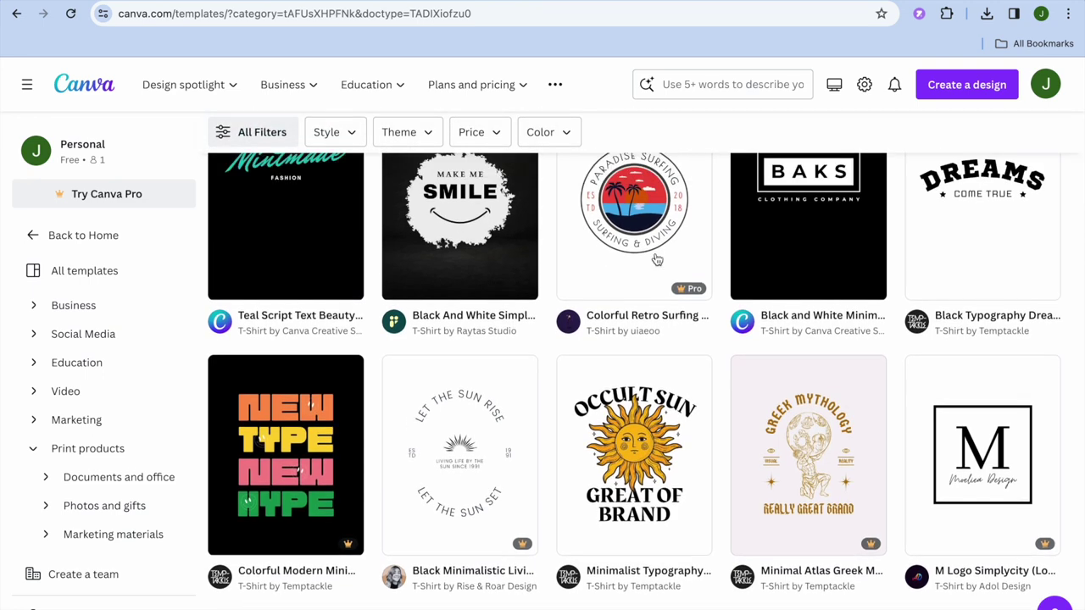
Find the Black and White 'KEEP IT SIMPLE' T-shirt template under More like this and customize it
{"action": "left_click", "coordinate": [482, 254]}
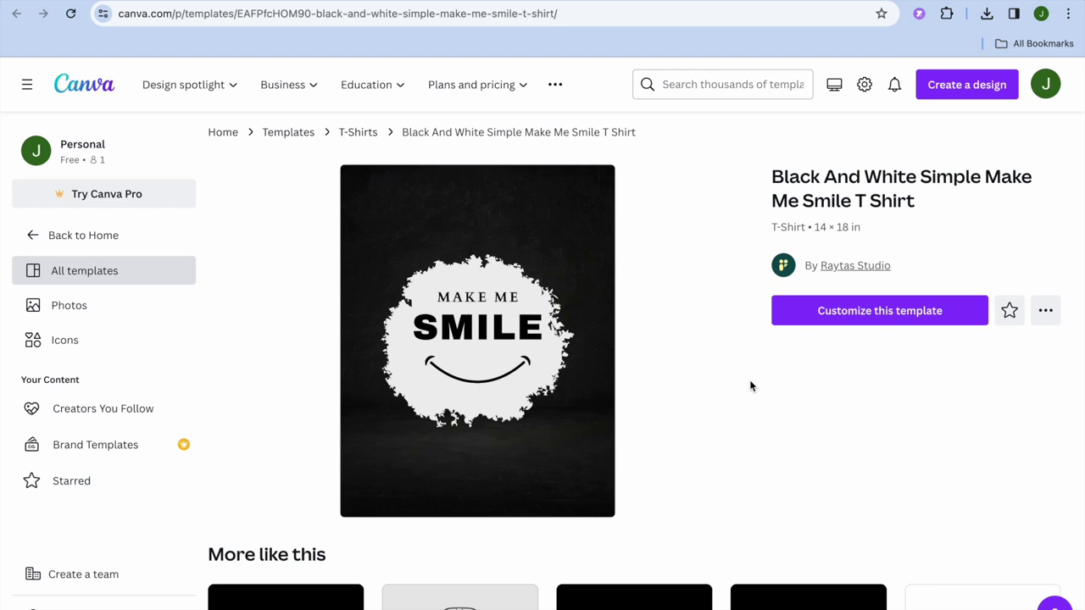
{"action": "scroll", "coordinate": [750, 385], "scroll_direction": "down", "scroll_amount": 2}
{"action": "scroll", "coordinate": [750, 386], "scroll_direction": "down", "scroll_amount": 2}
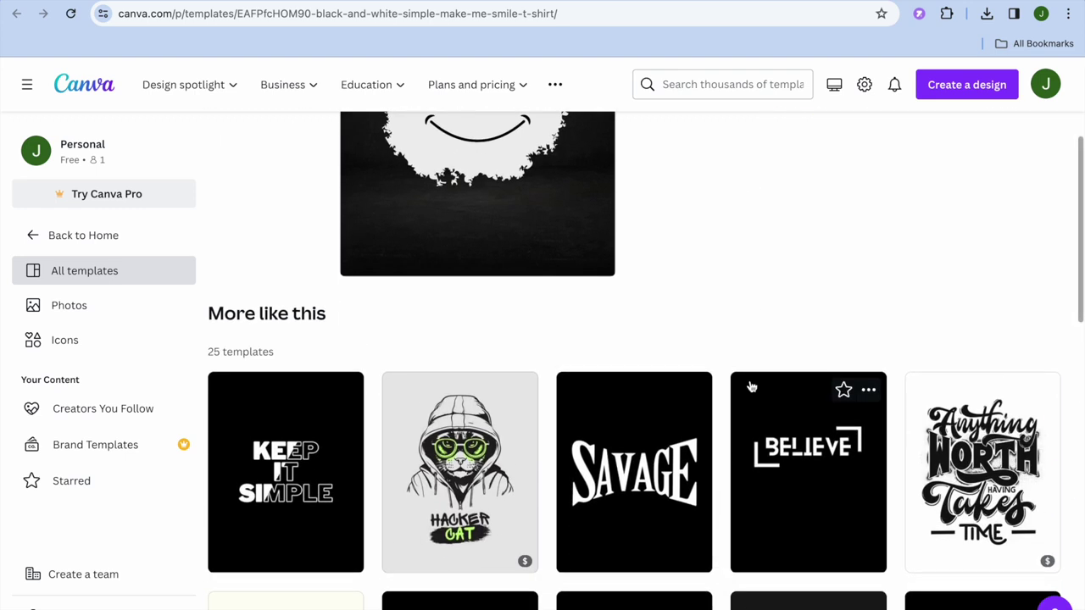
{"action": "scroll", "coordinate": [751, 386], "scroll_direction": "down", "scroll_amount": 2}
{"action": "scroll", "coordinate": [750, 385], "scroll_direction": "down", "scroll_amount": 2}
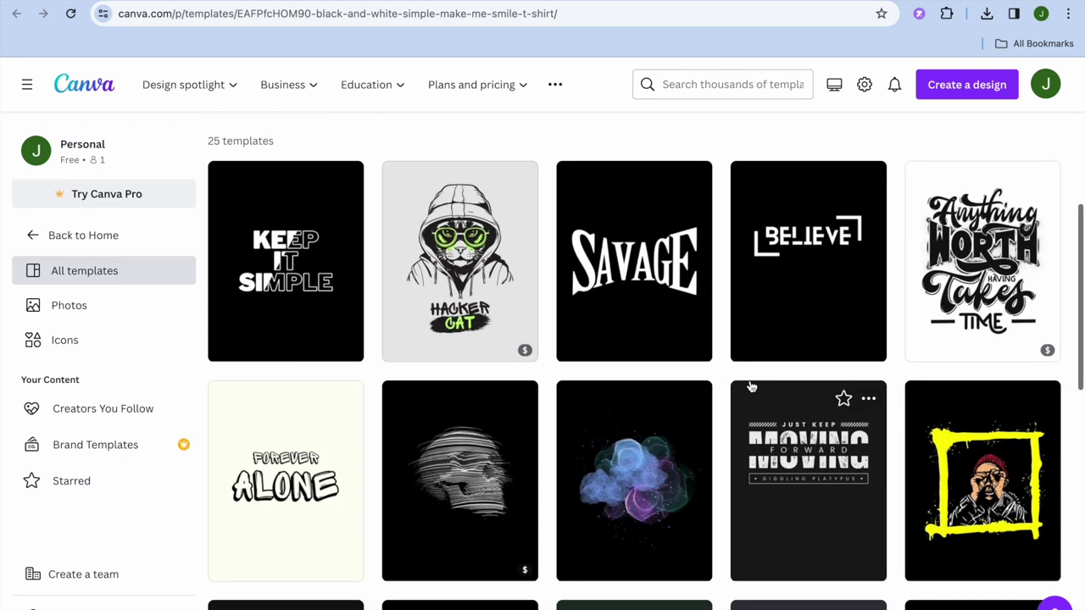
{"action": "left_click", "coordinate": [290, 227]}
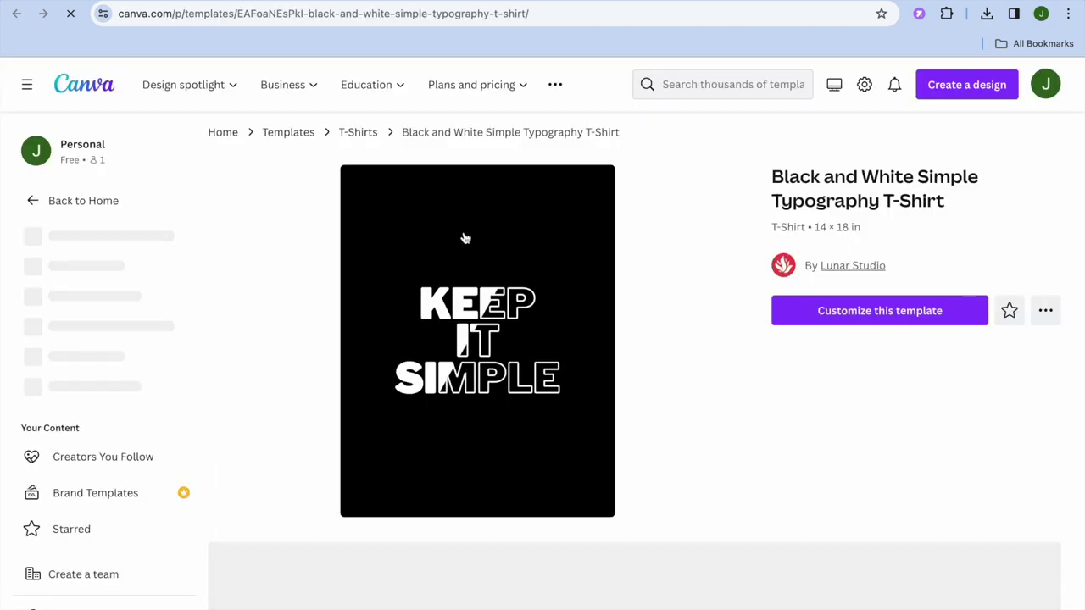
{"action": "left_click", "coordinate": [880, 320]}
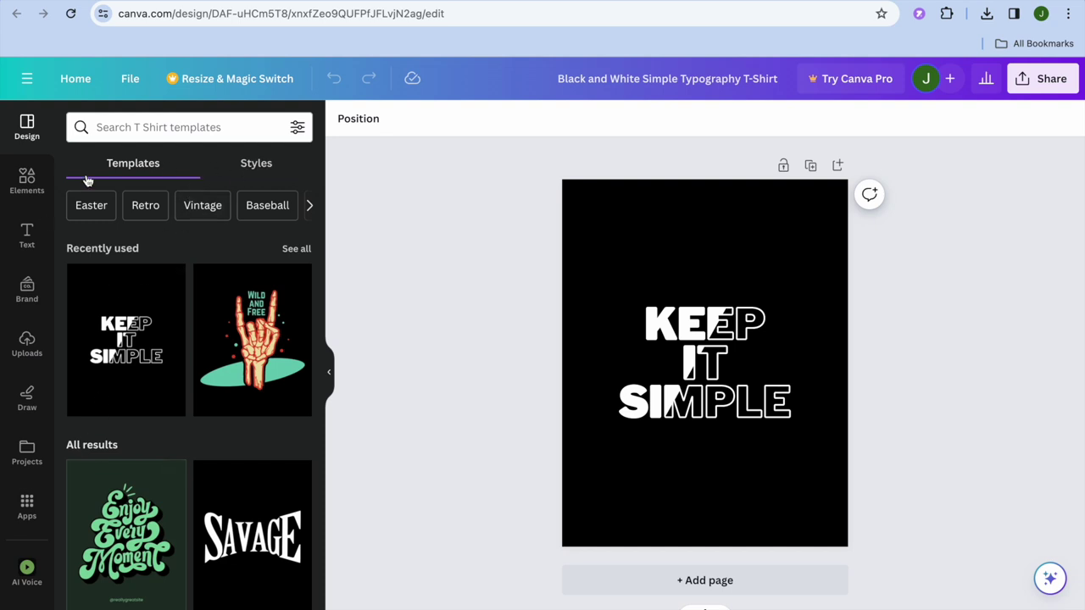
Check the Text and Uploads panels, then begin searching the Elements library
{"action": "left_click", "coordinate": [28, 237]}
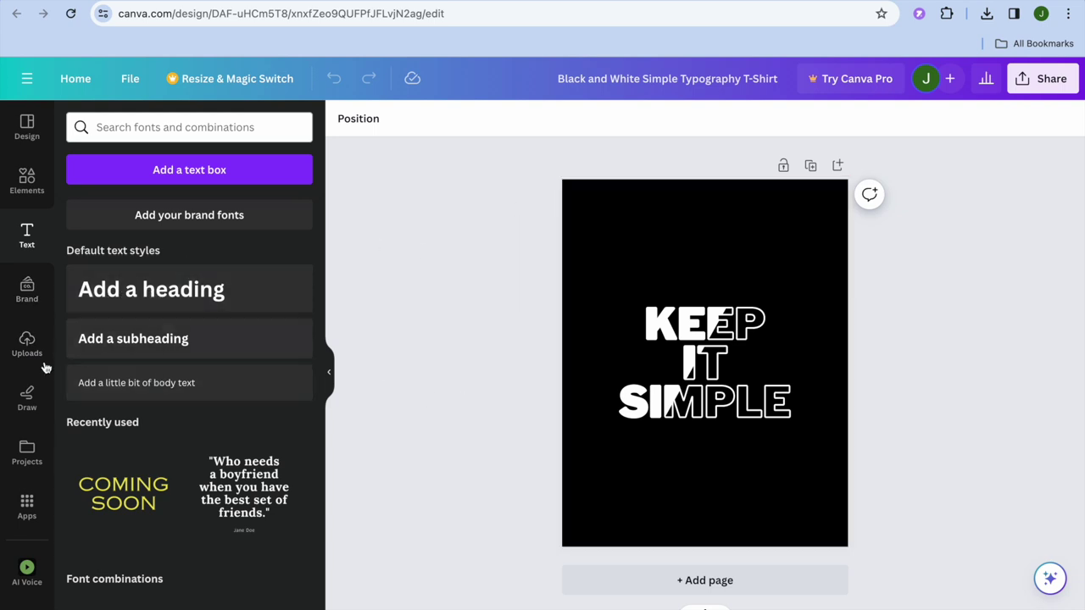
{"action": "left_click", "coordinate": [26, 346]}
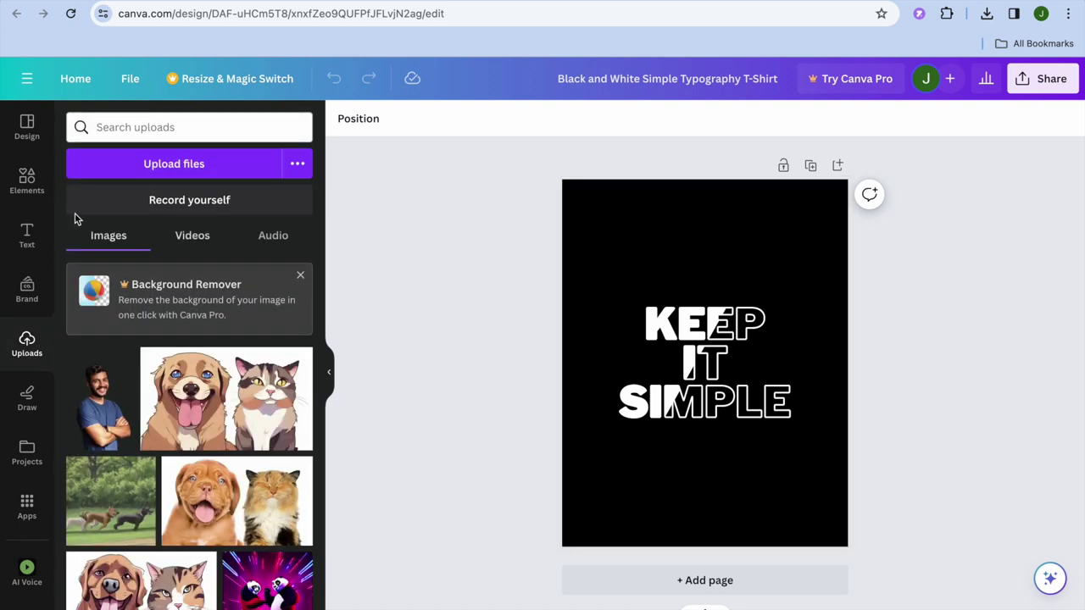
{"action": "left_click", "coordinate": [34, 186]}
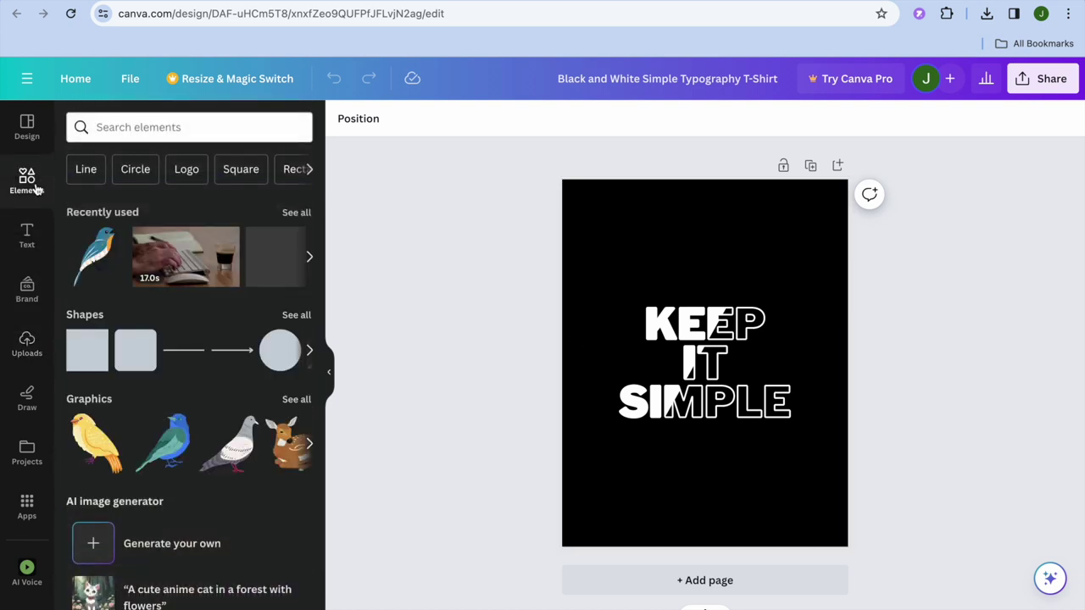
{"action": "left_click", "coordinate": [175, 128]}
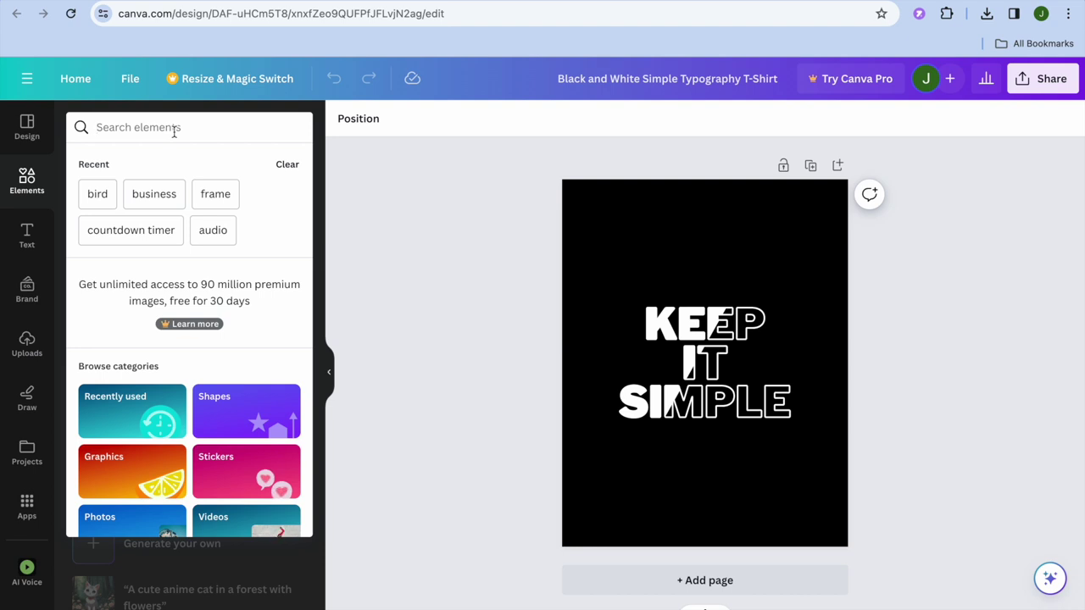
Add the green 'money bag' graphic, shrink it and place it just below SIMPLE
{"action": "type", "text": "mon"}
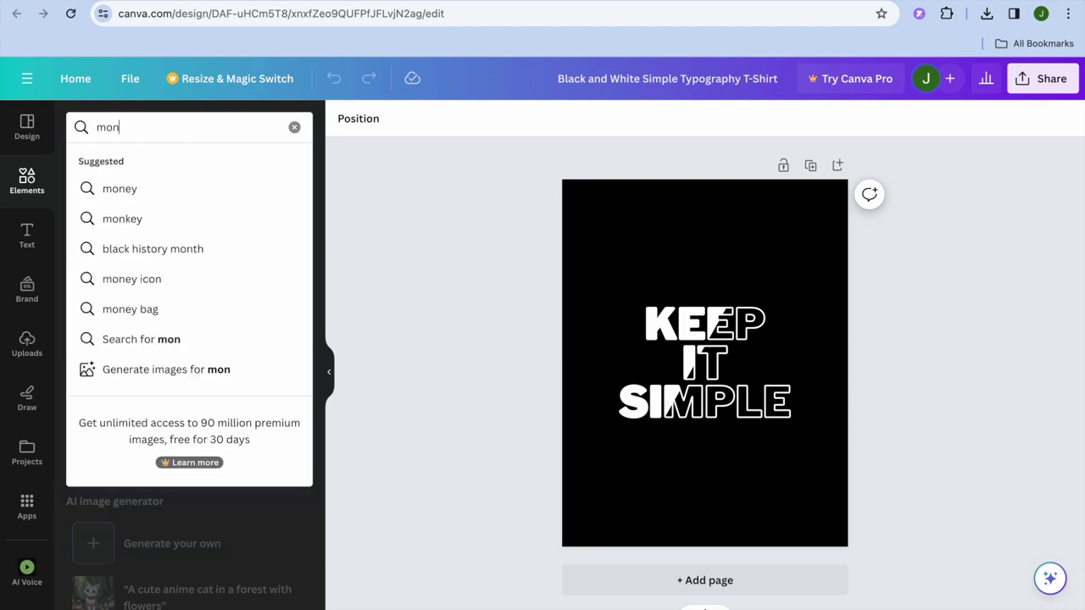
{"action": "left_click", "coordinate": [130, 309]}
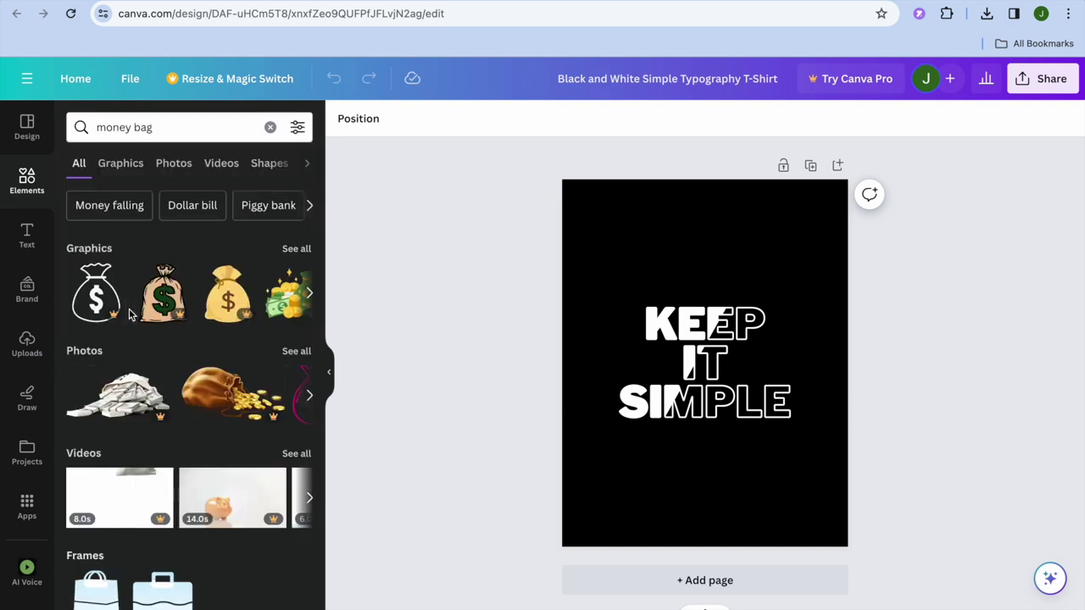
{"action": "left_click", "coordinate": [124, 169]}
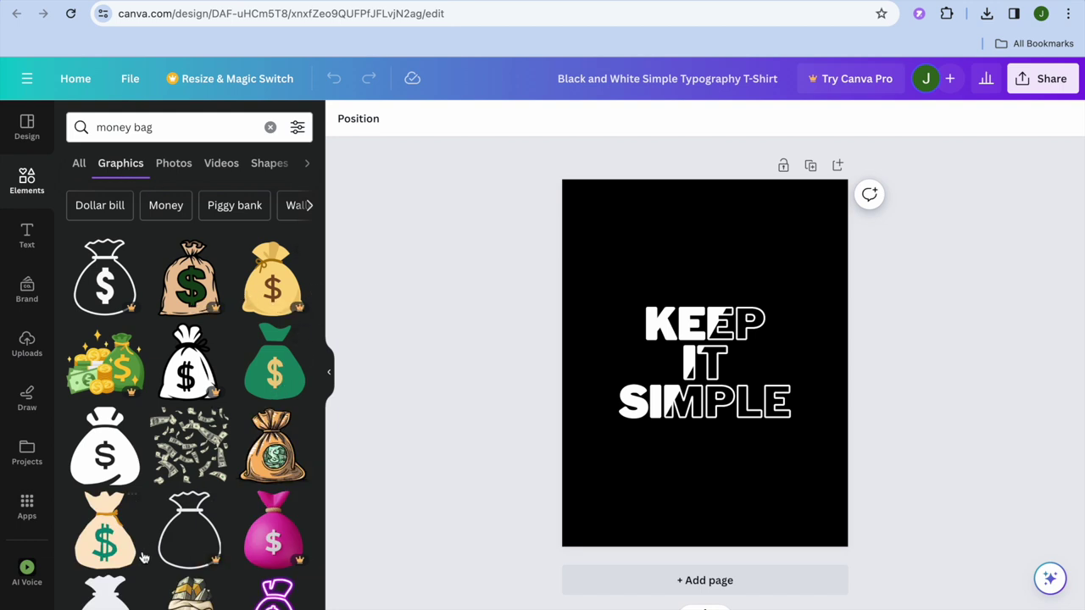
{"action": "left_click_drag", "start_coordinate": [287, 390], "coordinate": [651, 262]}
{"action": "left_click_drag", "start_coordinate": [708, 332], "coordinate": [707, 475]}
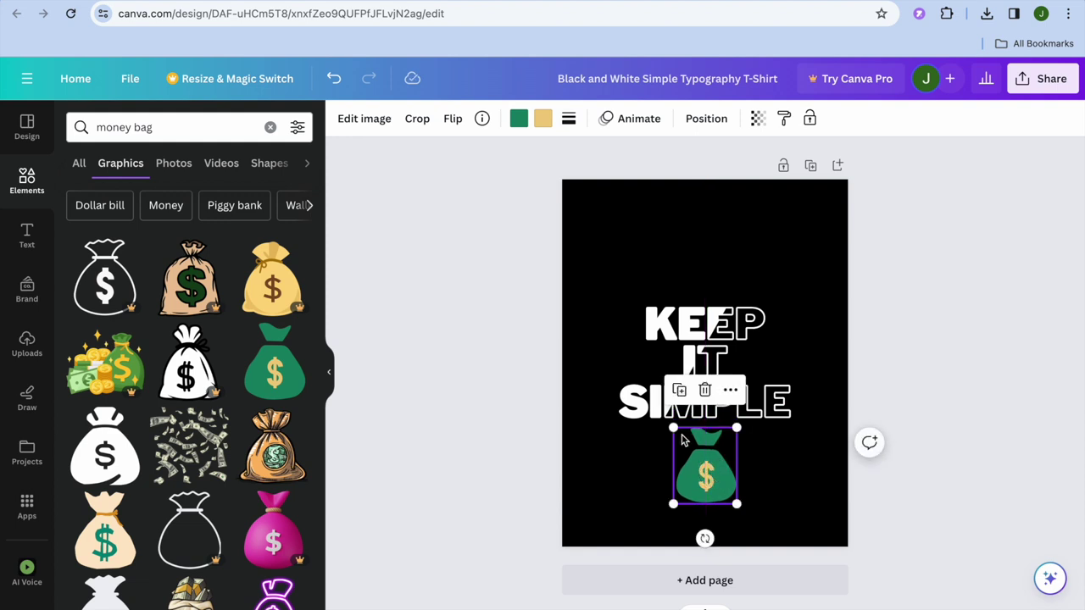
{"action": "left_click_drag", "start_coordinate": [676, 429], "coordinate": [692, 437]}
{"action": "left_click_drag", "start_coordinate": [705, 483], "coordinate": [693, 482]}
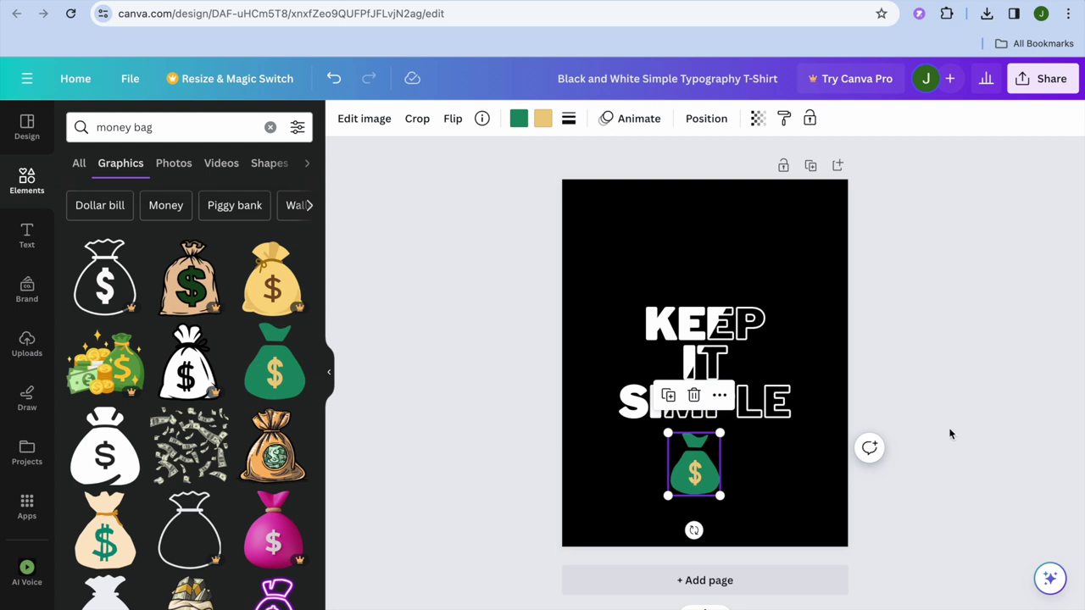
{"action": "left_click", "coordinate": [967, 336]}
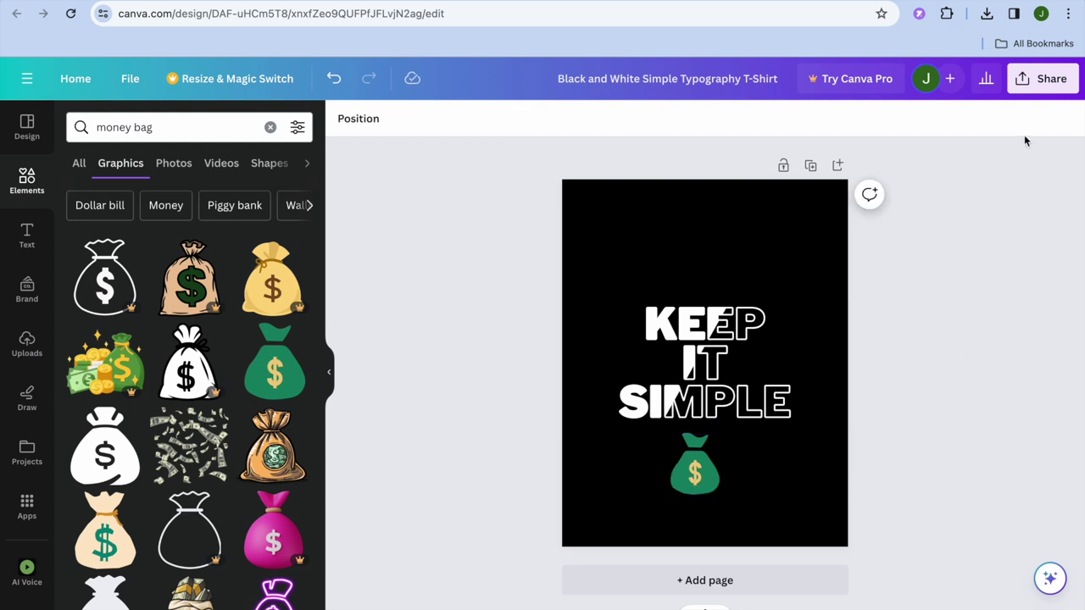
Download the design as a PNG and return to Gelato's upload page
{"action": "left_click", "coordinate": [1041, 80]}
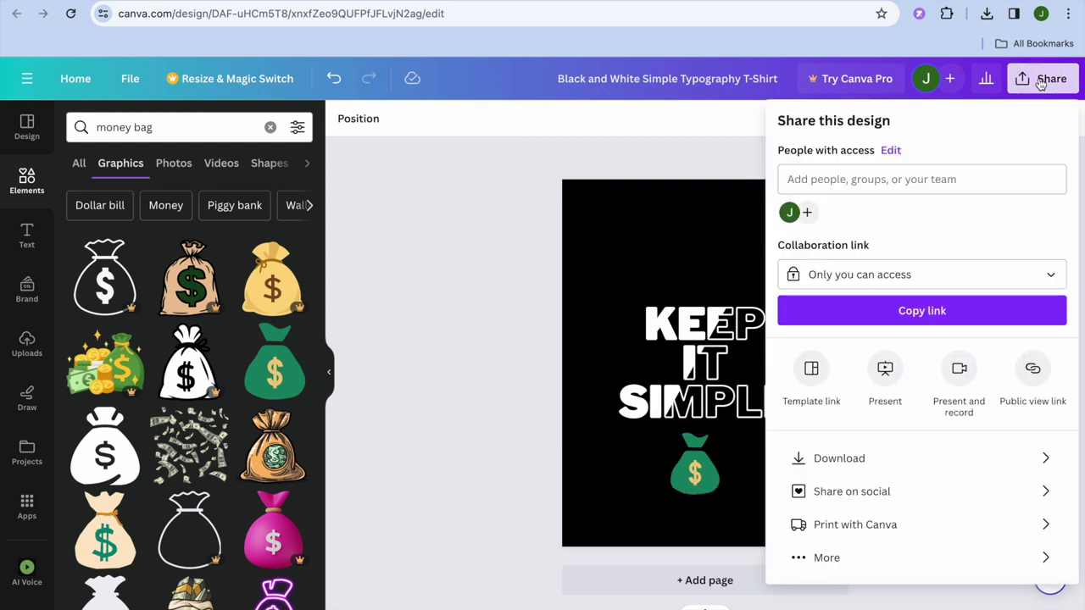
{"action": "left_click", "coordinate": [880, 463]}
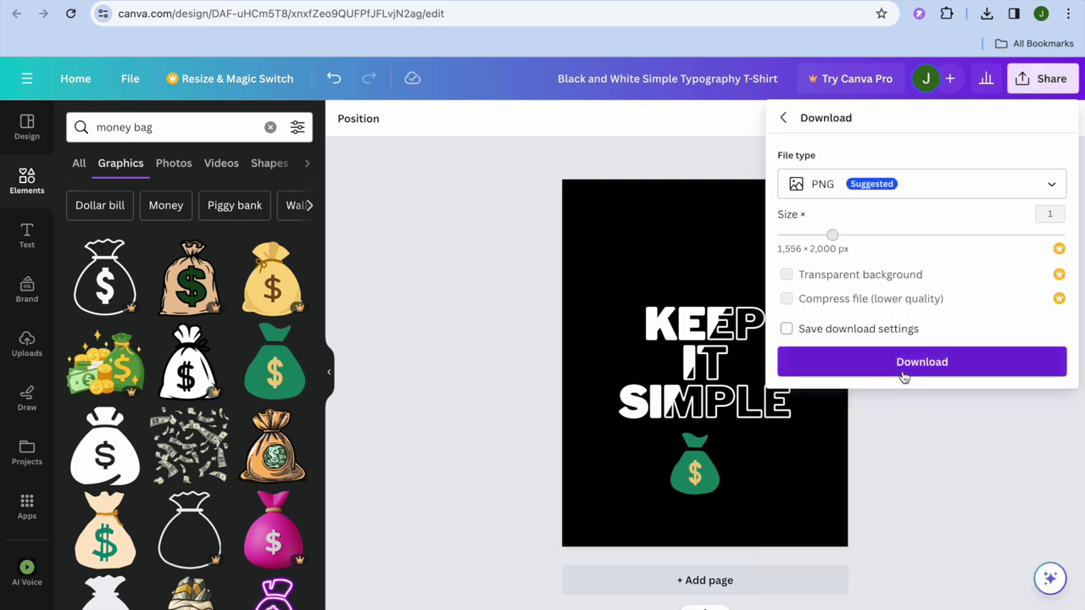
{"action": "left_click", "coordinate": [904, 371]}
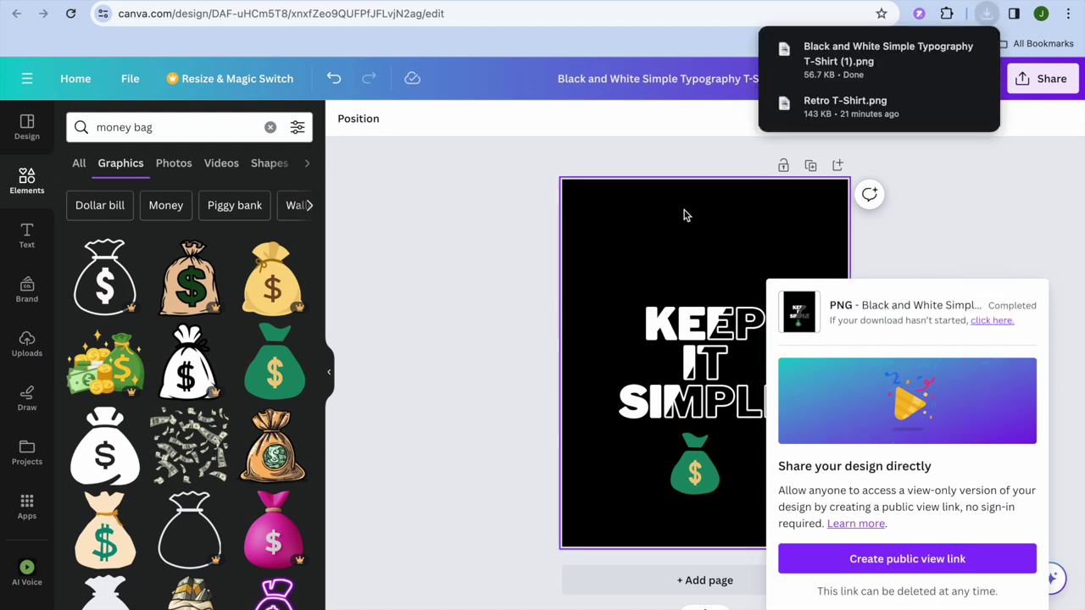
{"action": "left_click", "coordinate": [787, 2]}
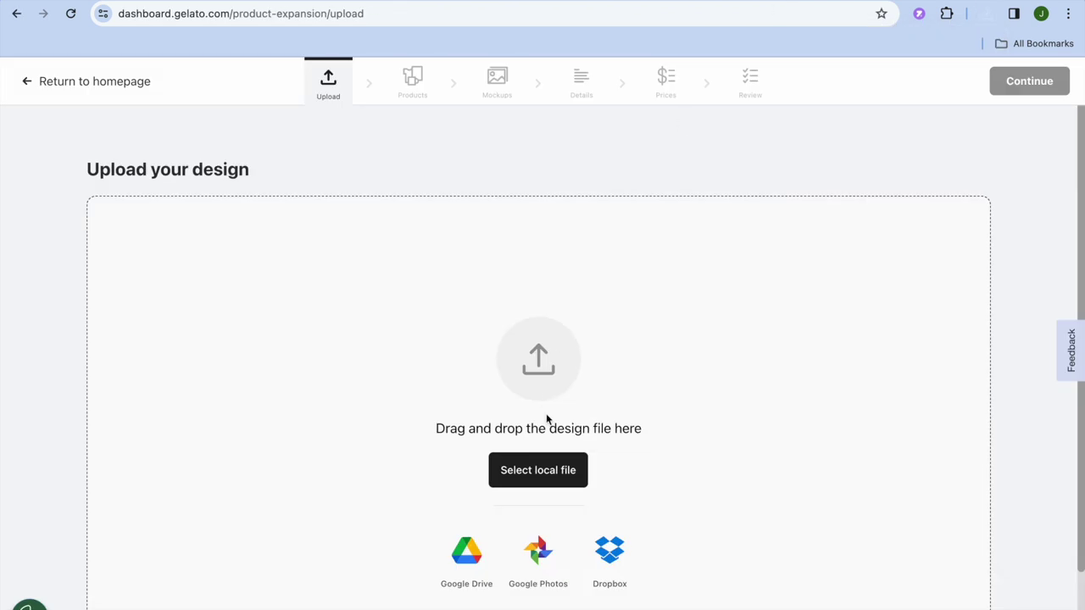
Upload 'Black and White Simple Typography T-Shirt (1).png' to Gelato and continue to product selection
{"action": "left_click", "coordinate": [533, 472]}
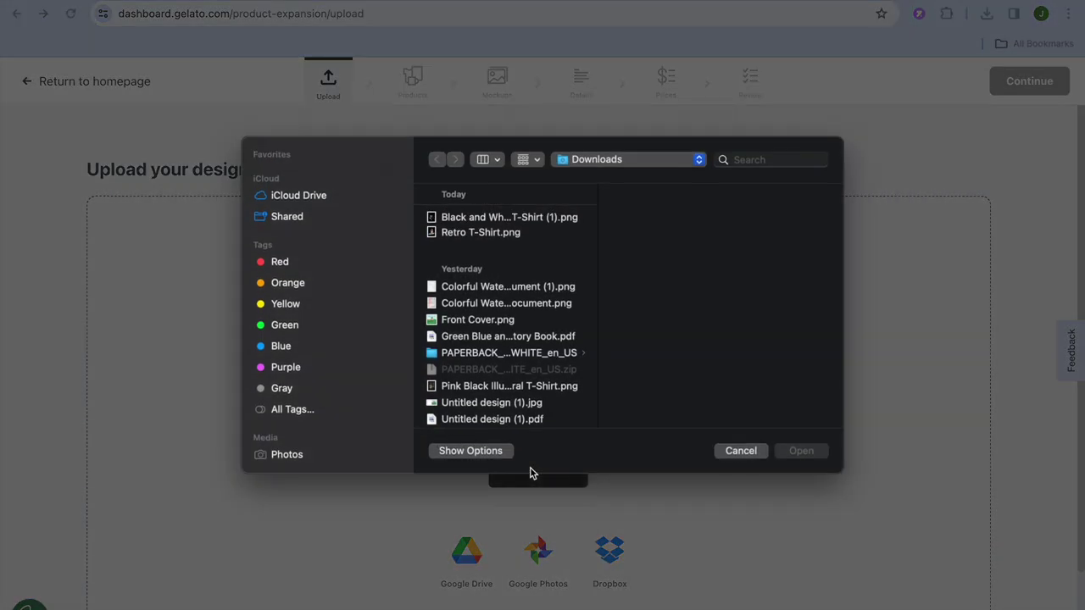
{"action": "left_click", "coordinate": [539, 220]}
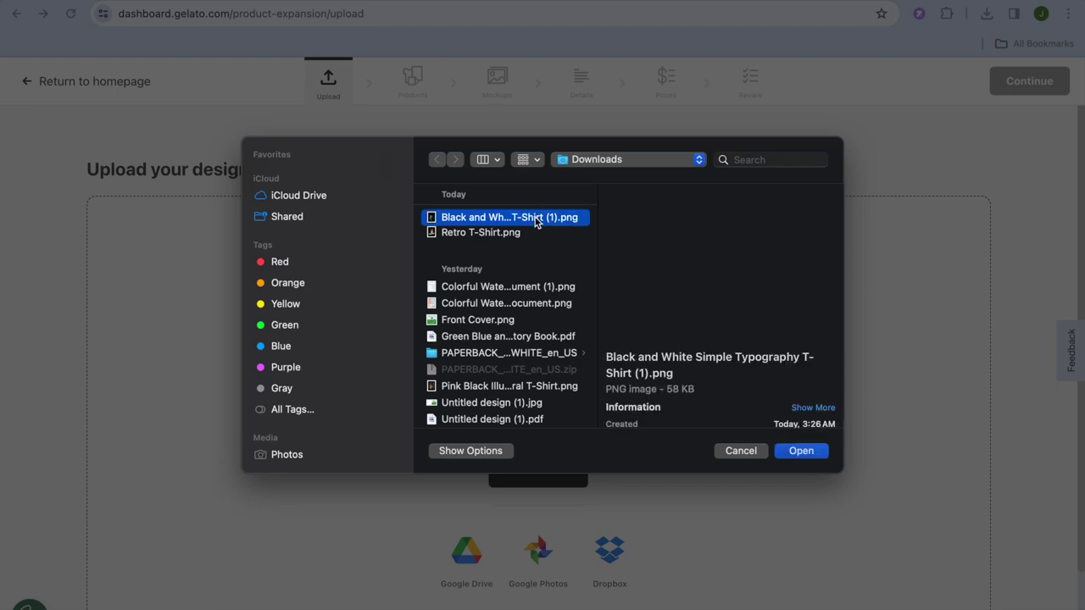
{"action": "left_click", "coordinate": [799, 452]}
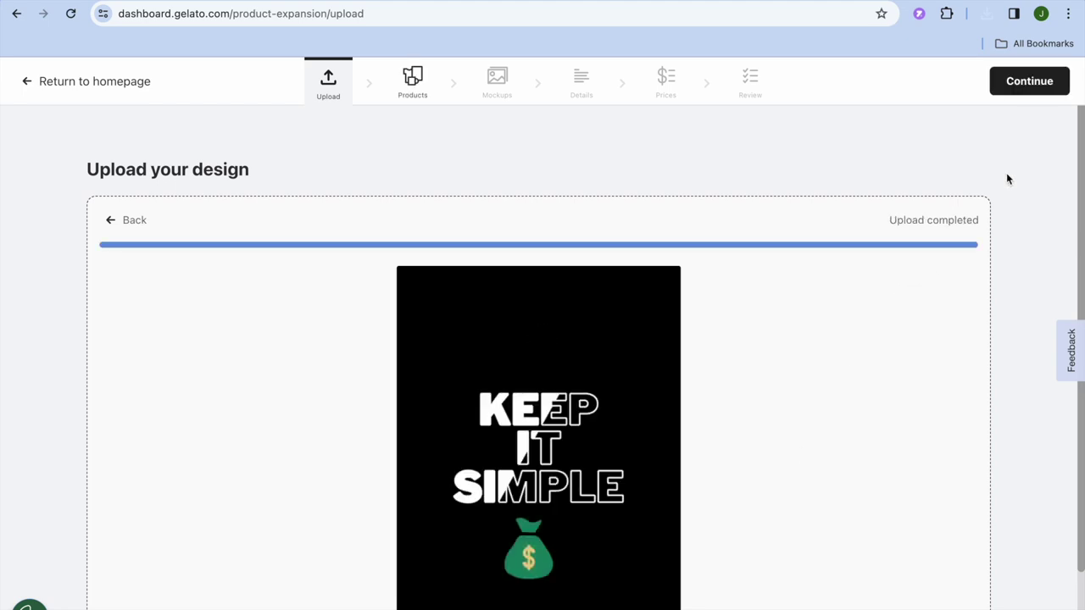
{"action": "left_click", "coordinate": [1029, 85]}
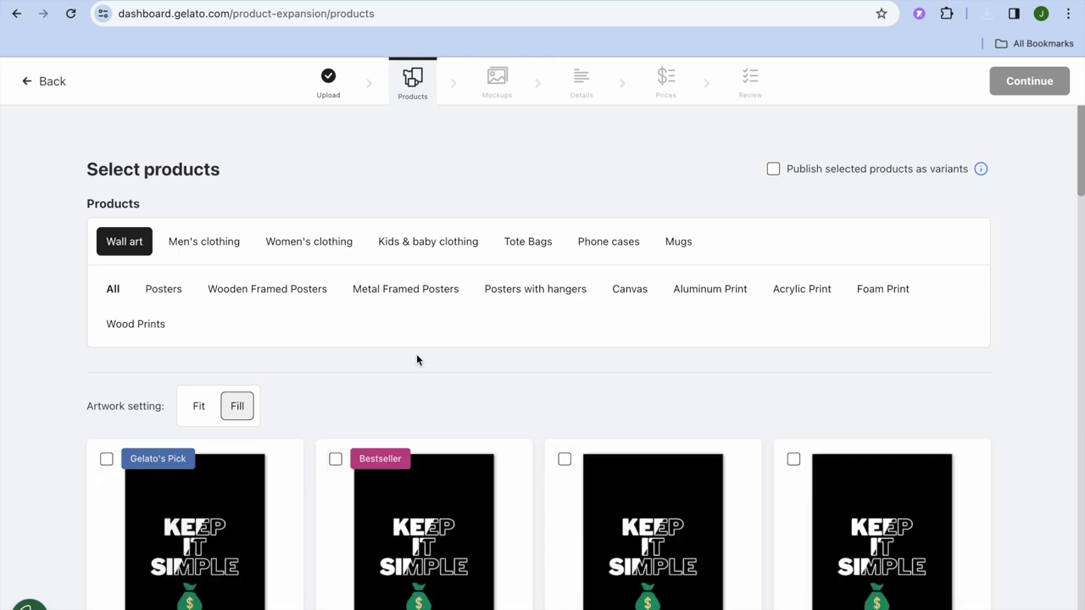
Select the Museum-Quality Matte Paper Poster and the Heavyweight Unisex Crewneck T-shirt
{"action": "scroll", "coordinate": [414, 363], "scroll_direction": "down", "scroll_amount": 1}
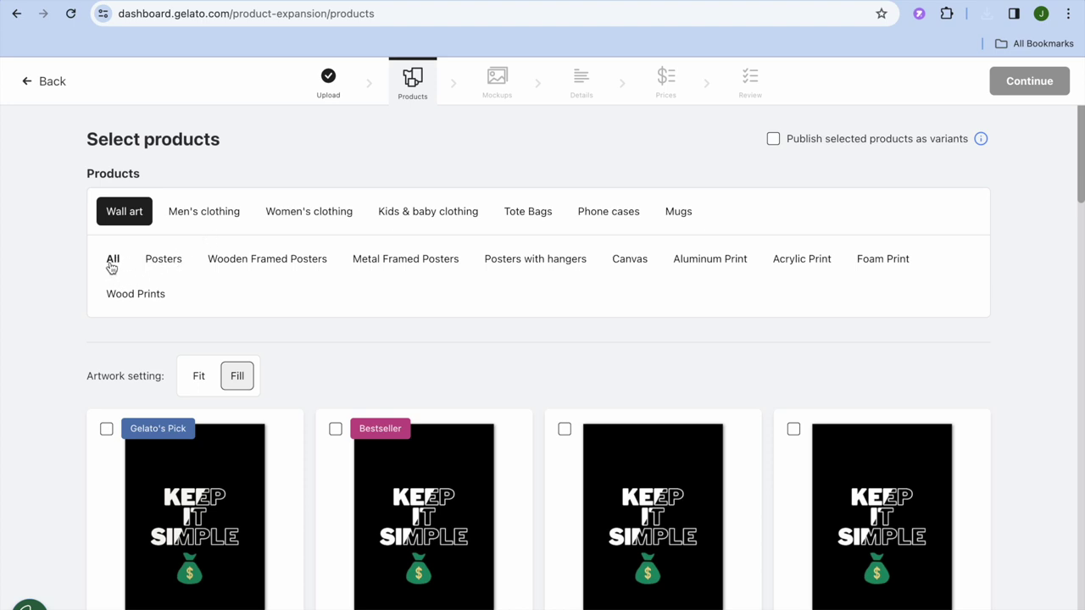
{"action": "mouse_move", "coordinate": [107, 428]}
{"action": "scroll", "coordinate": [380, 370], "scroll_direction": "down", "scroll_amount": 2}
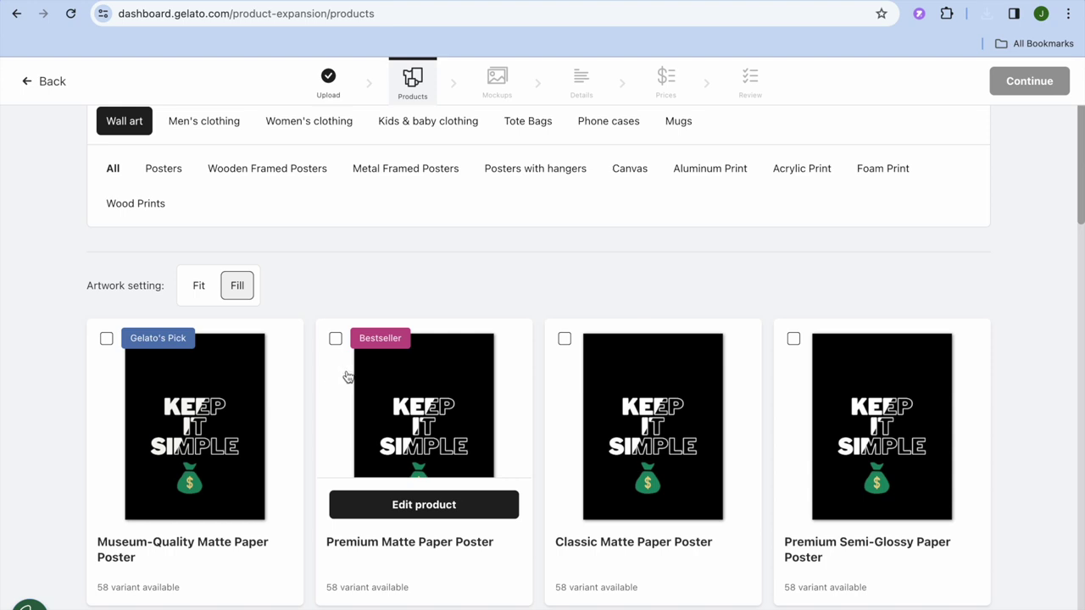
{"action": "left_click", "coordinate": [106, 340]}
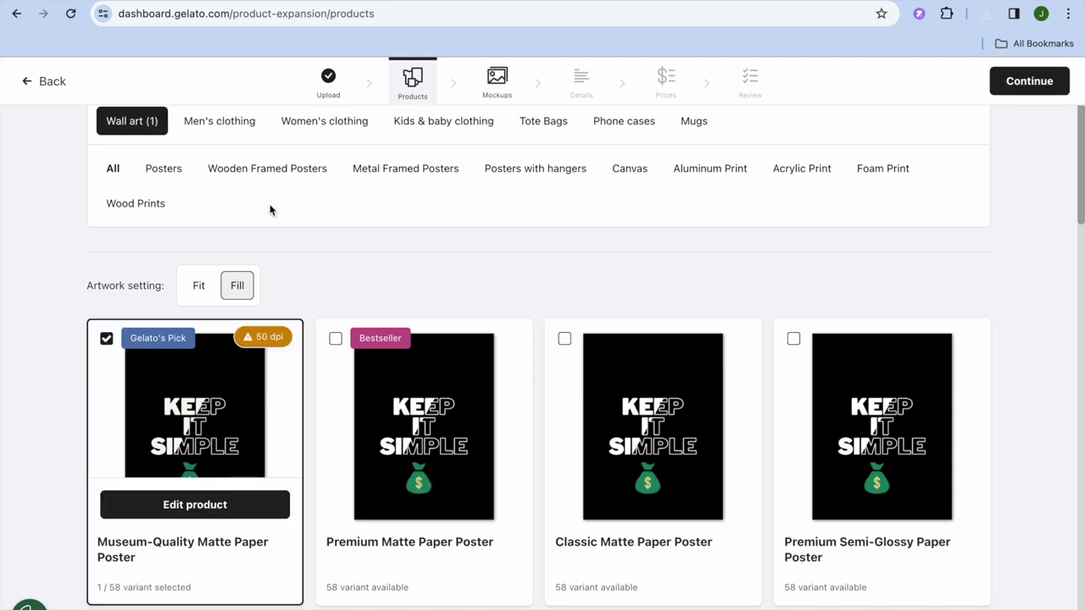
{"action": "left_click", "coordinate": [234, 125]}
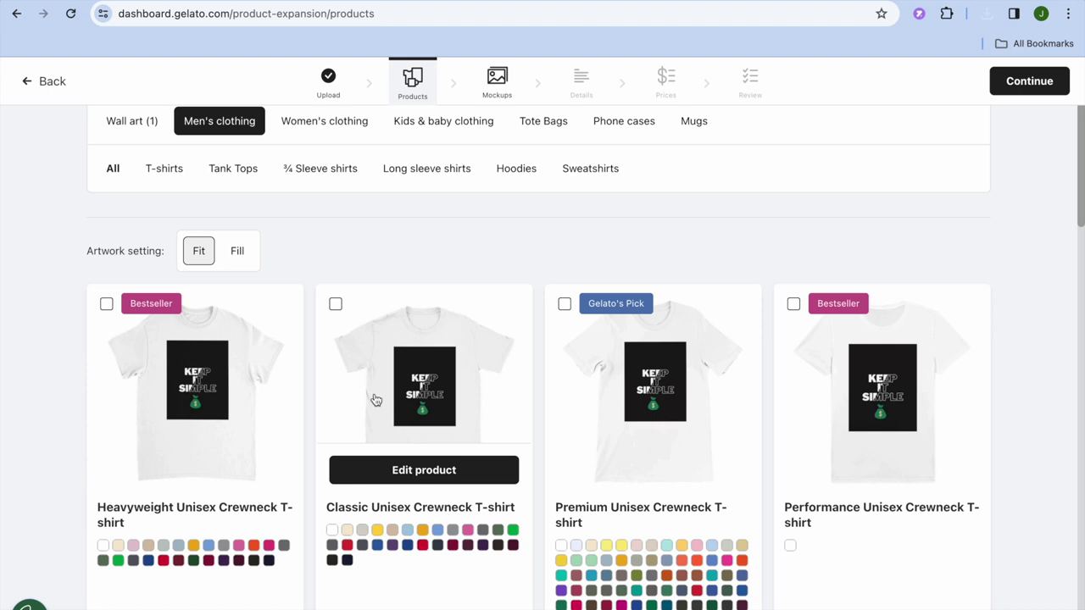
{"action": "left_click", "coordinate": [107, 307]}
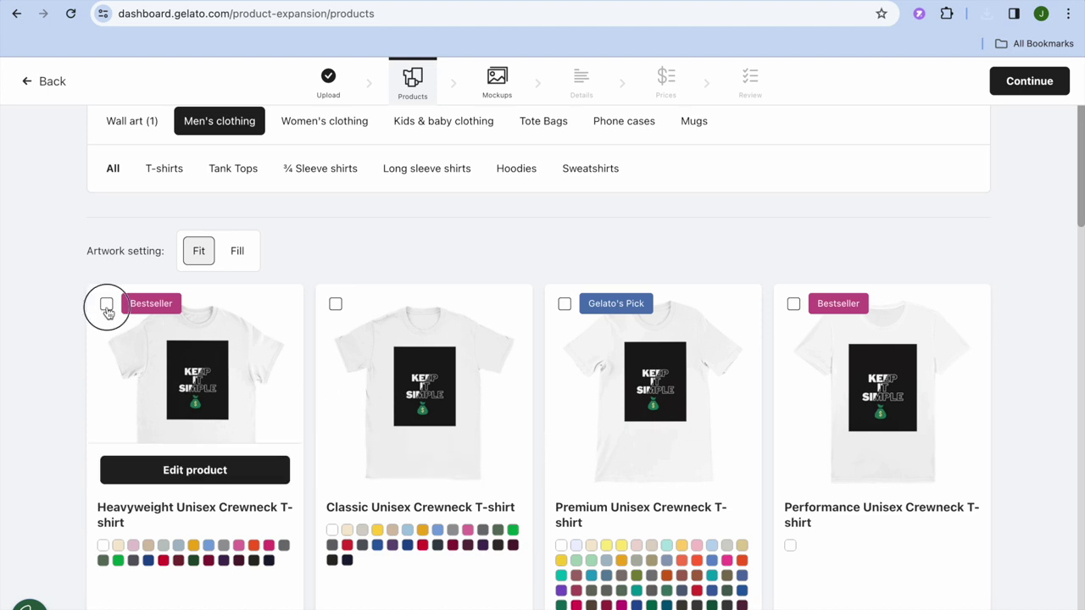
Add the Performance Unisex Crewneck T-shirt and Premium Tote Bag, publishing the selected products as variants
{"action": "left_click", "coordinate": [356, 133]}
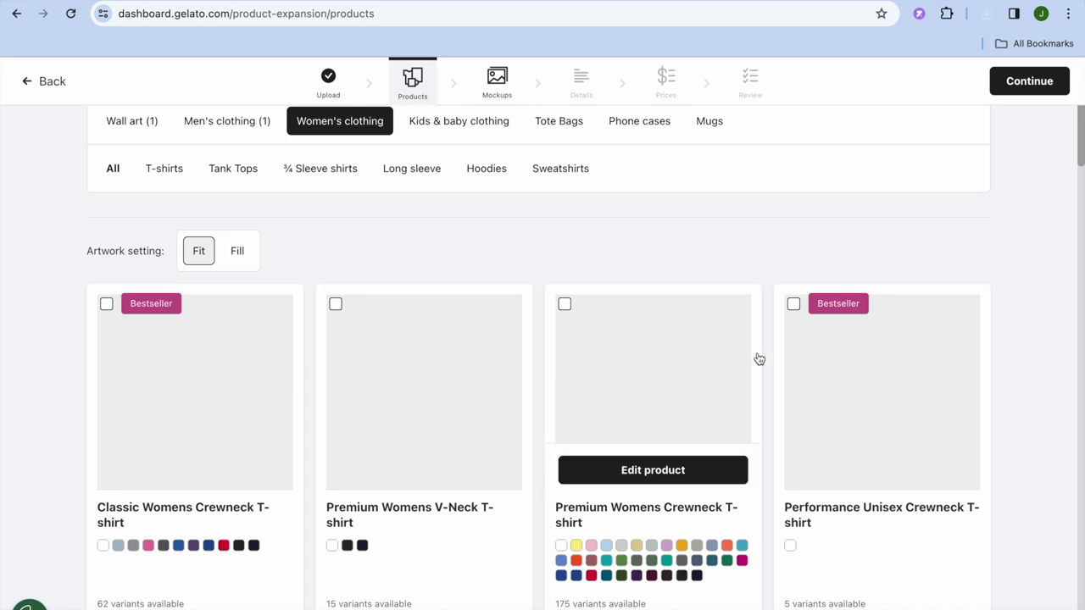
{"action": "left_click", "coordinate": [794, 307]}
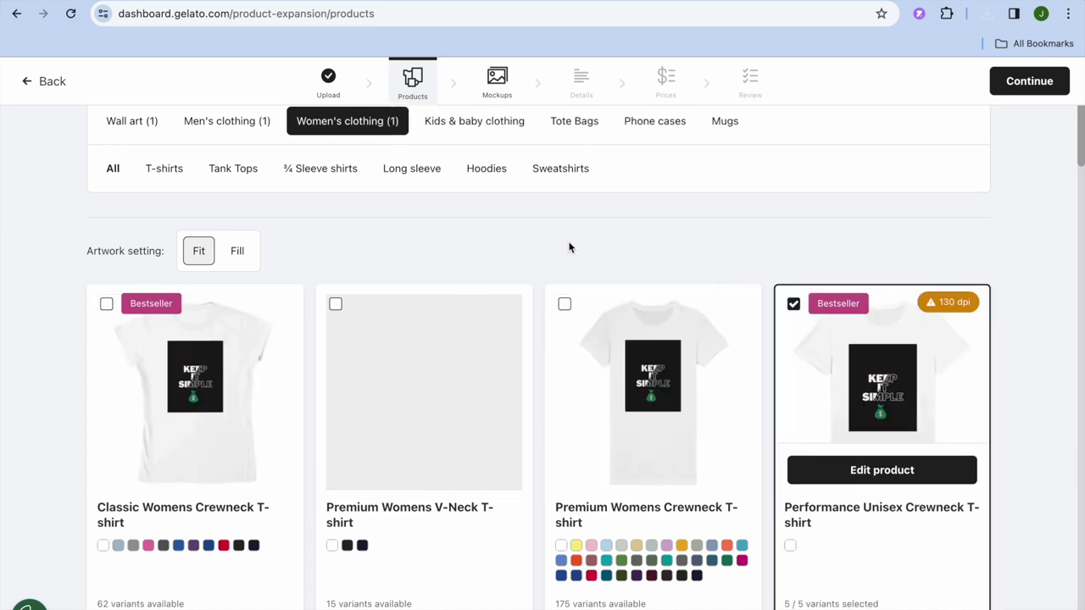
{"action": "left_click", "coordinate": [573, 123]}
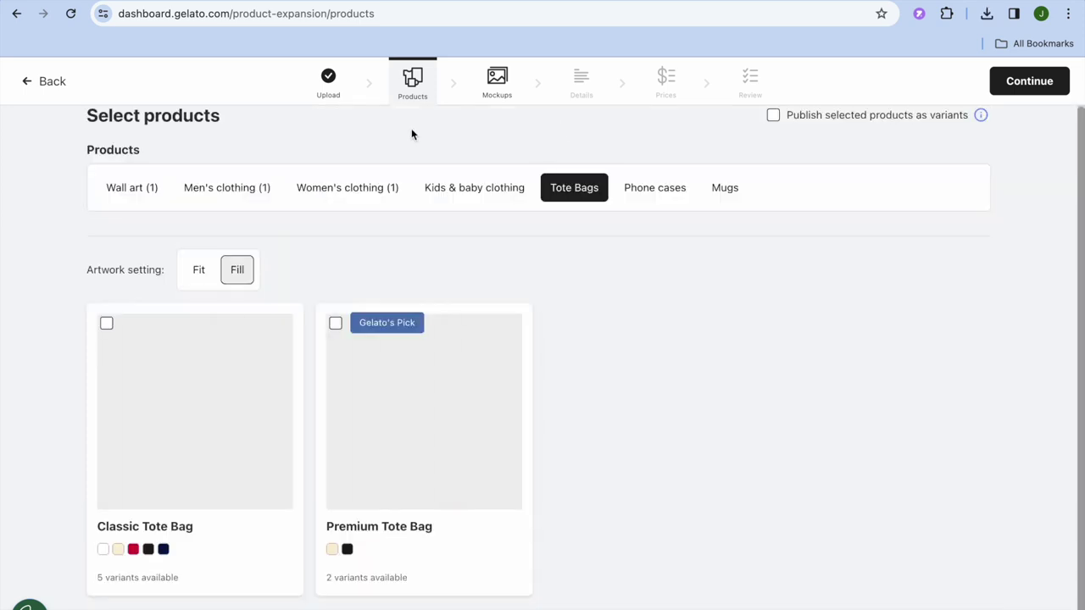
{"action": "left_click", "coordinate": [336, 324]}
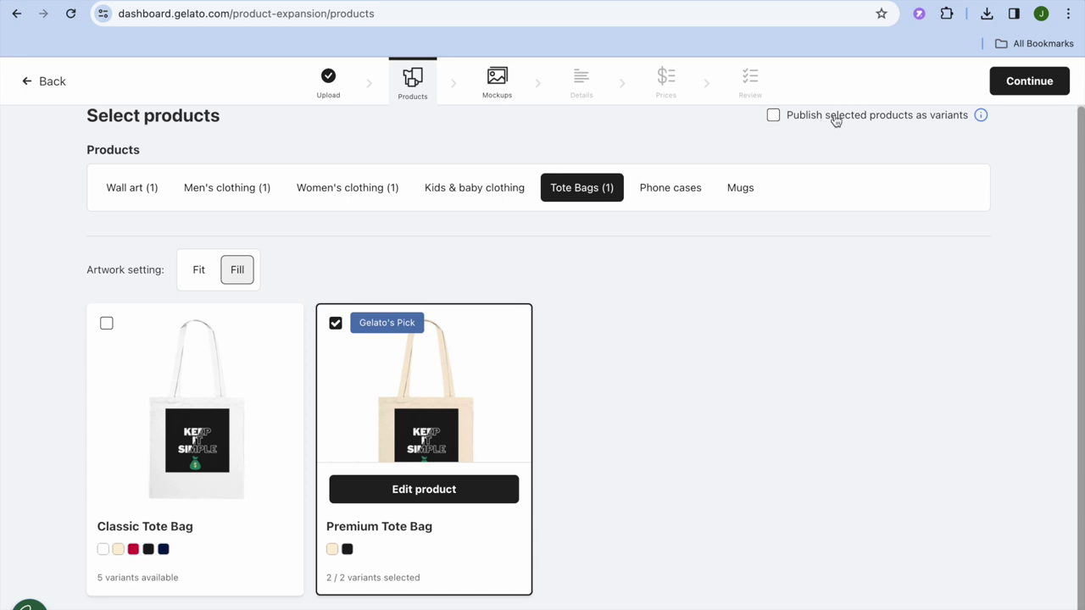
{"action": "left_click", "coordinate": [775, 117]}
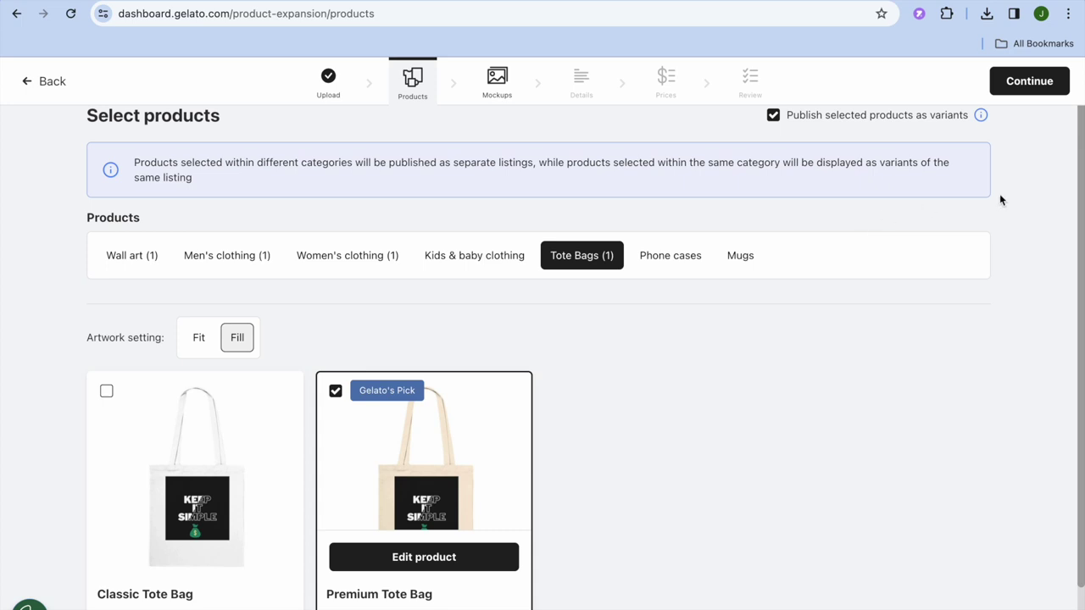
{"action": "left_click", "coordinate": [1021, 85]}
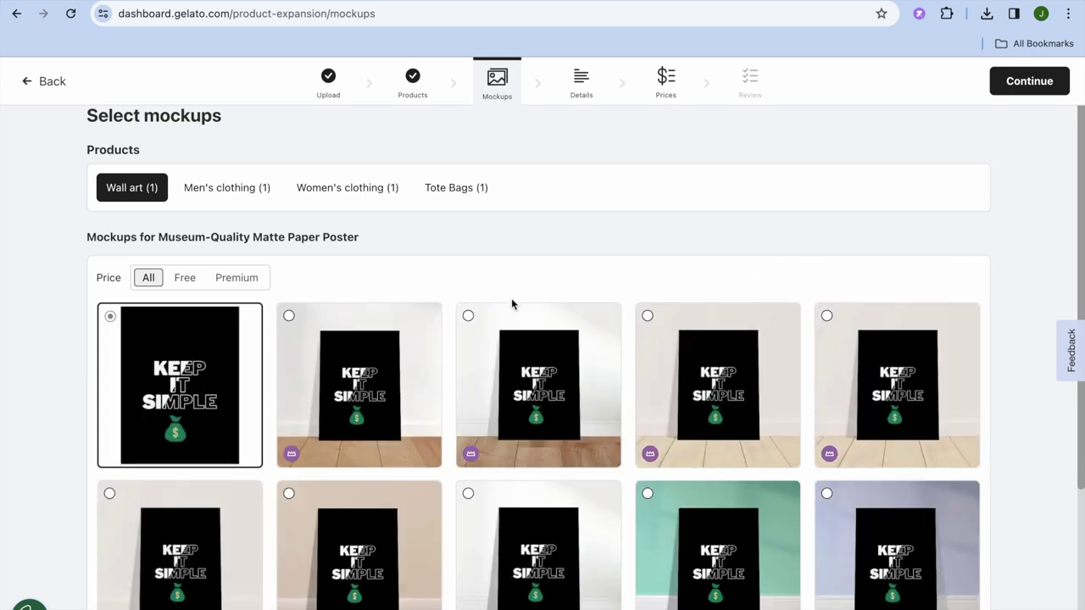
Filter poster mockups to Free and choose the room scene with floor lamp and sideboard
{"action": "left_click", "coordinate": [184, 282]}
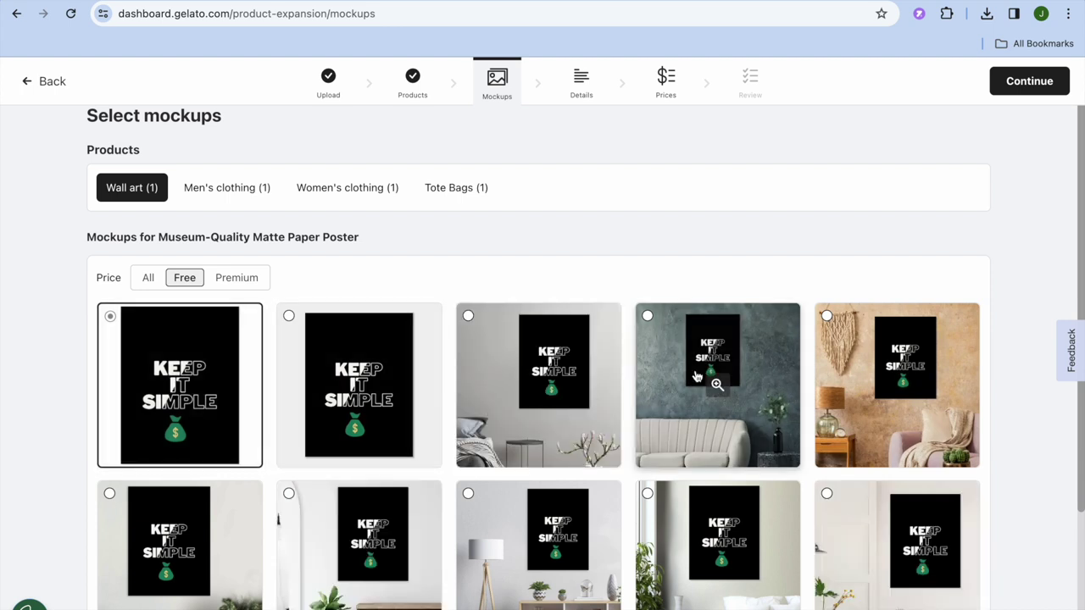
{"action": "scroll", "coordinate": [1022, 396], "scroll_direction": "down", "scroll_amount": 3}
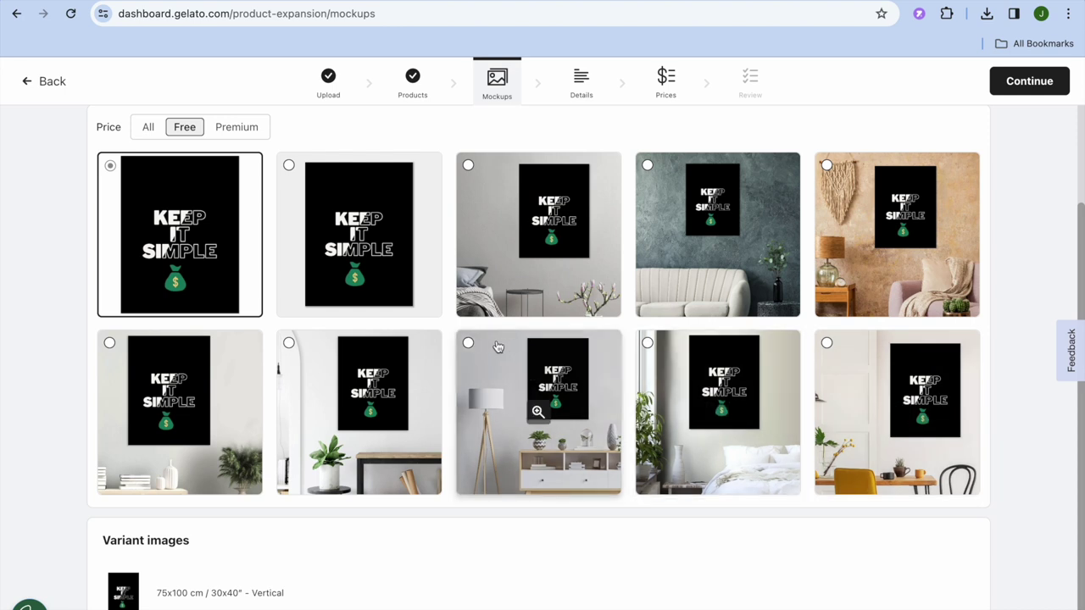
{"action": "left_click", "coordinate": [468, 345]}
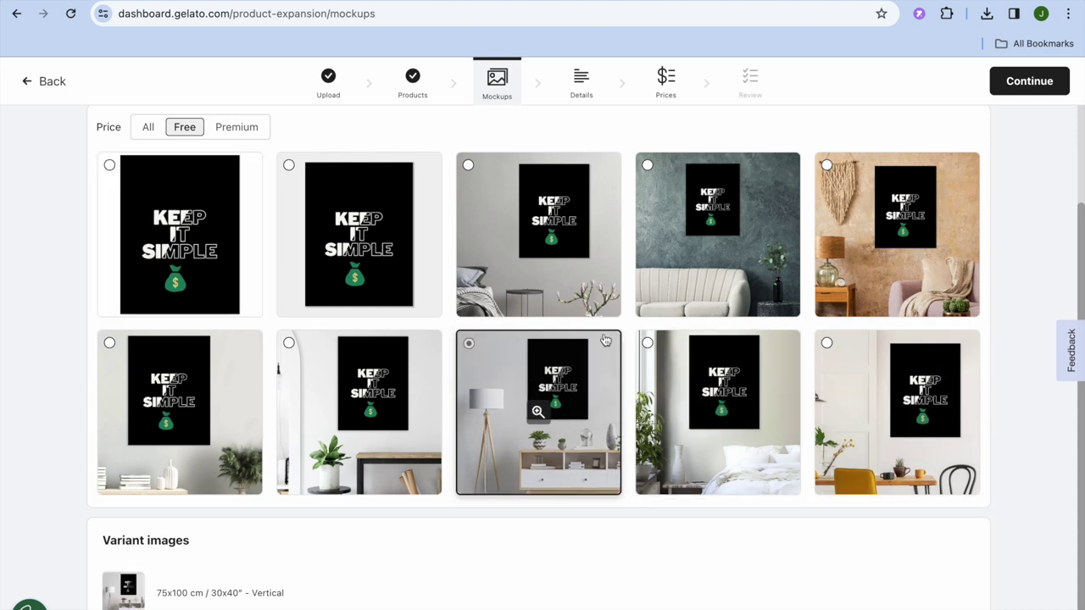
{"action": "scroll", "coordinate": [1025, 424], "scroll_direction": "up", "scroll_amount": 4}
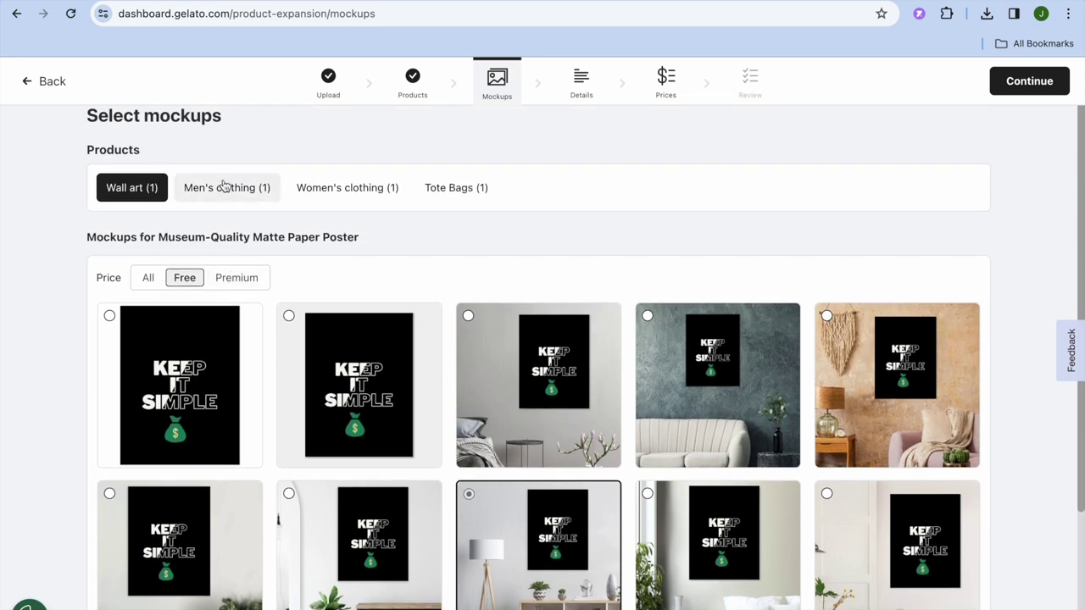
Filter men's, women's and tote bag mockups to Free, keeping their first free mockups
{"action": "left_click", "coordinate": [225, 195]}
{"action": "left_click", "coordinate": [344, 288]}
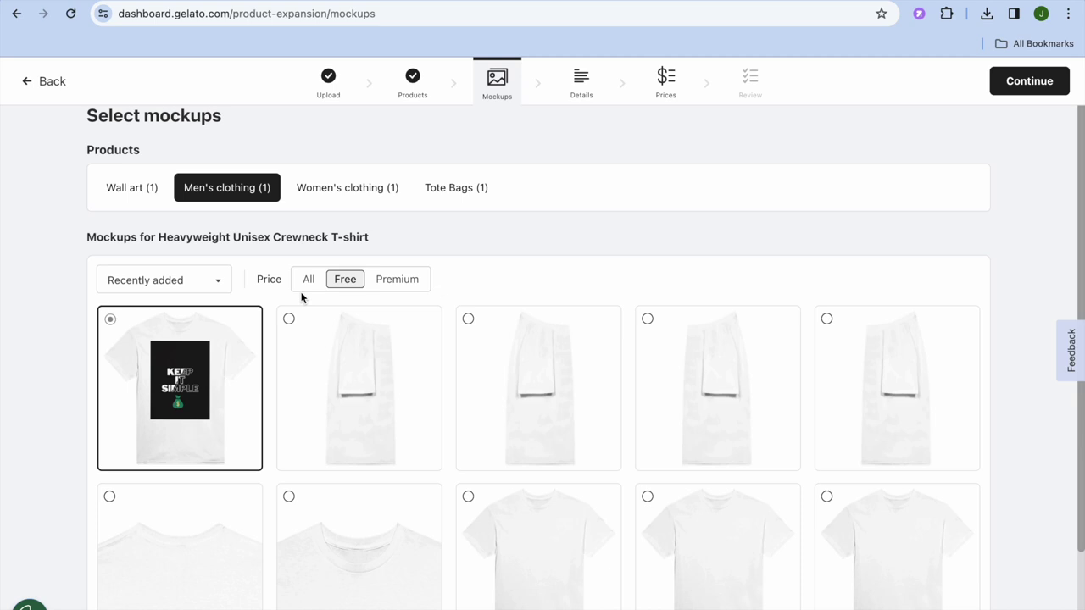
{"action": "left_click", "coordinate": [367, 192]}
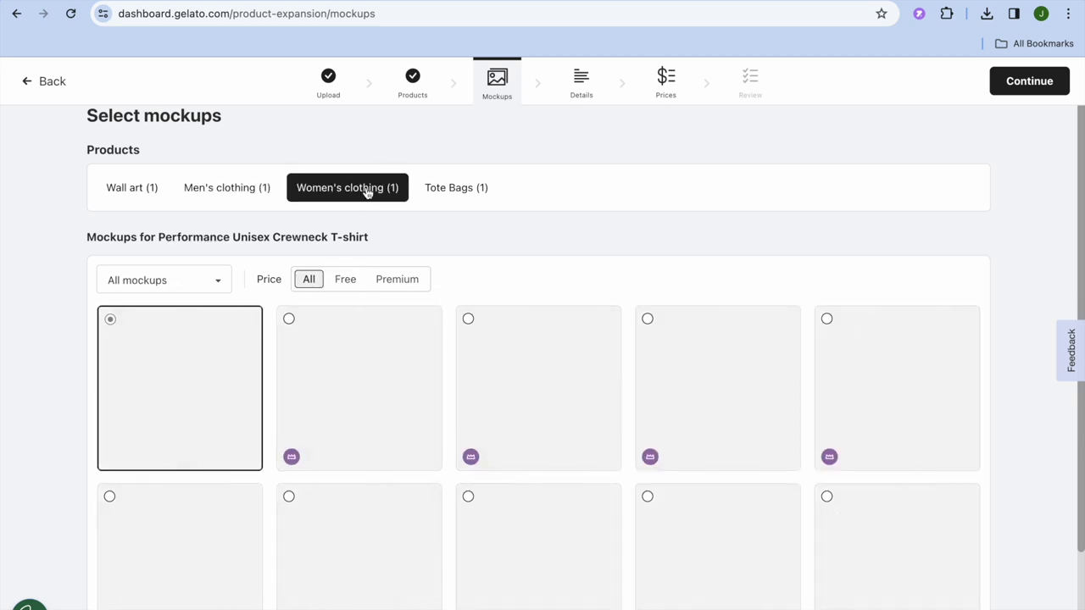
{"action": "left_click", "coordinate": [346, 284]}
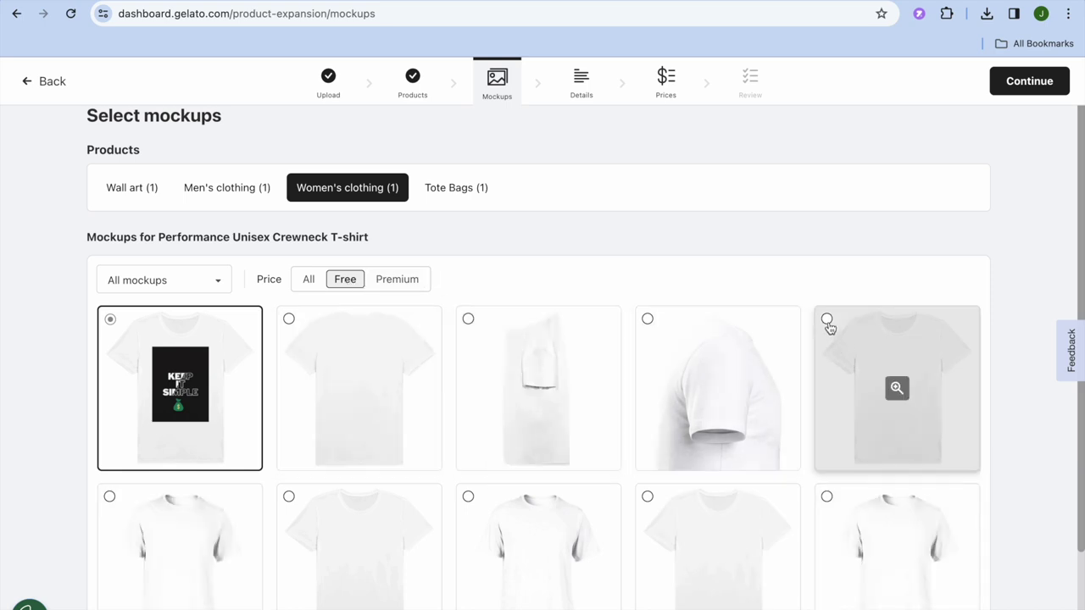
{"action": "left_click", "coordinate": [464, 201]}
{"action": "left_click", "coordinate": [347, 280]}
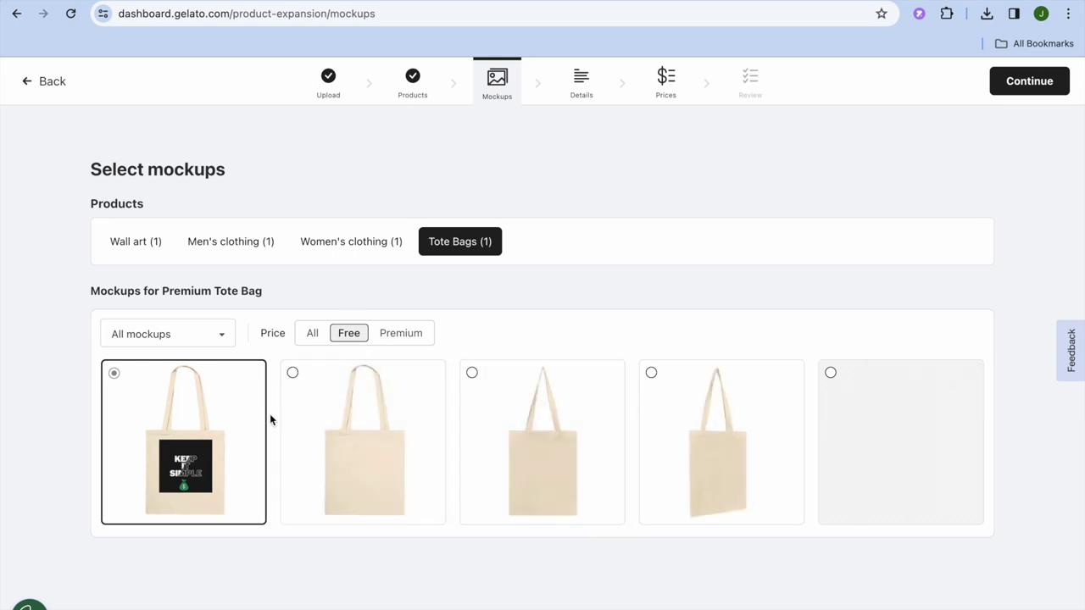
{"action": "left_click", "coordinate": [1016, 90]}
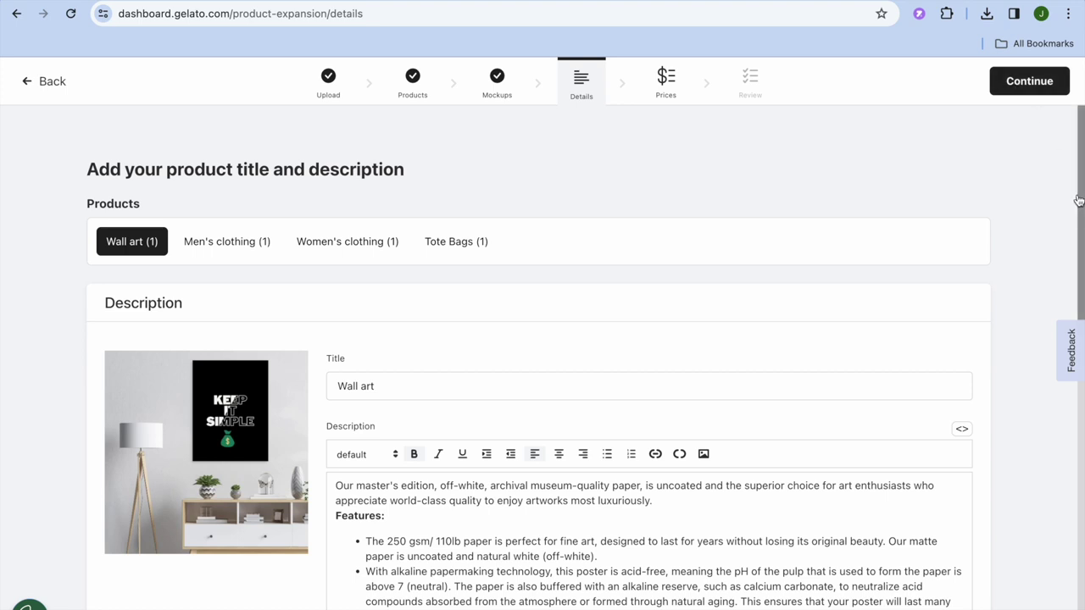
Prefix the poster title with 'keep it simple' and review the clothing and tote bag titles
{"action": "left_click", "coordinate": [339, 386]}
{"action": "type", "text": "k"}
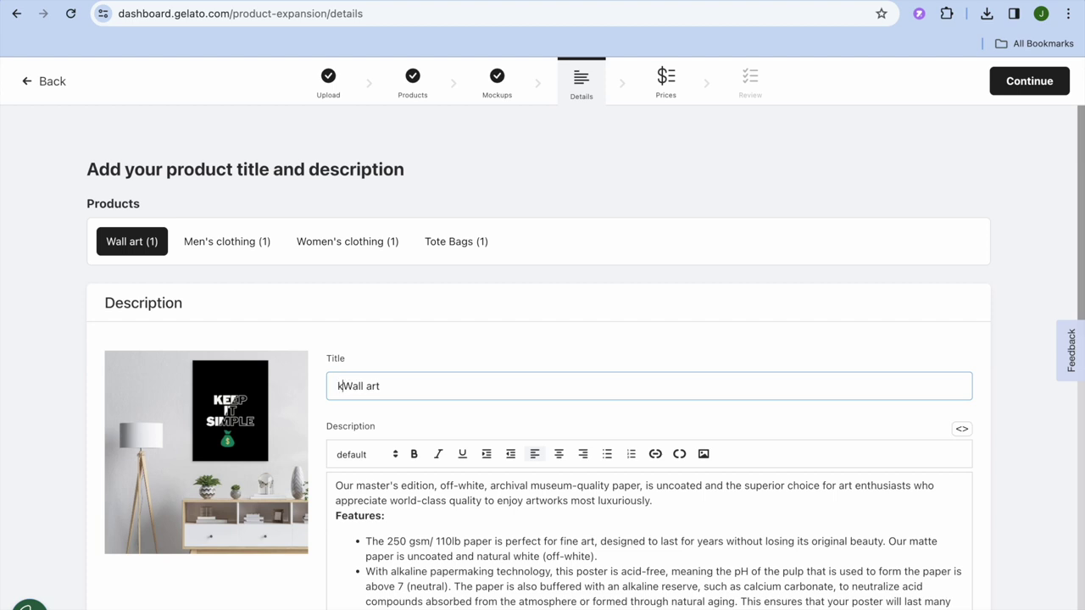
{"action": "type", "text": "eep it simple"}
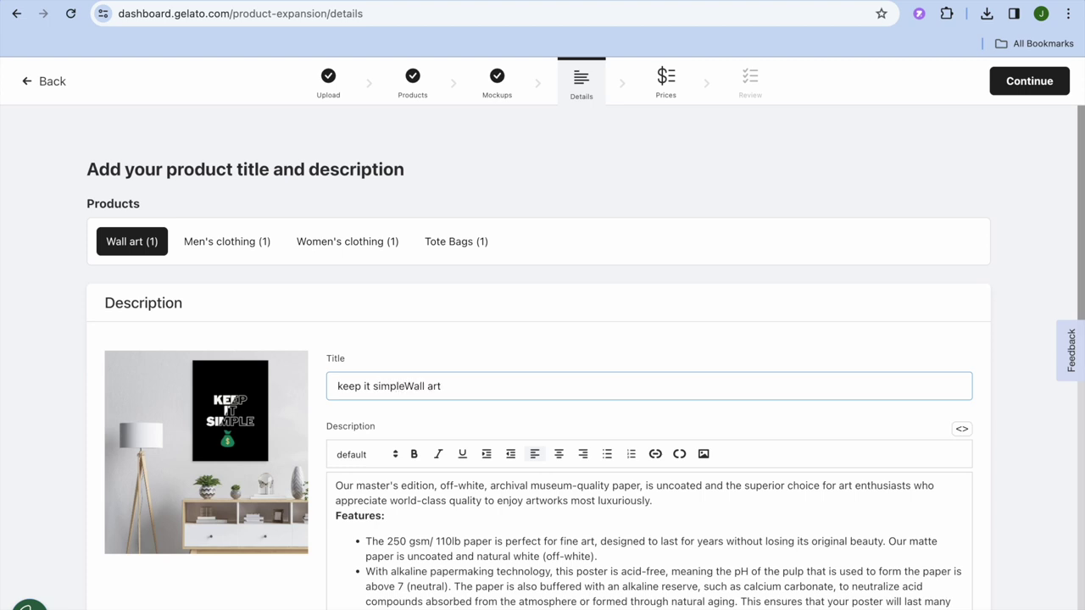
{"action": "left_click", "coordinate": [228, 251]}
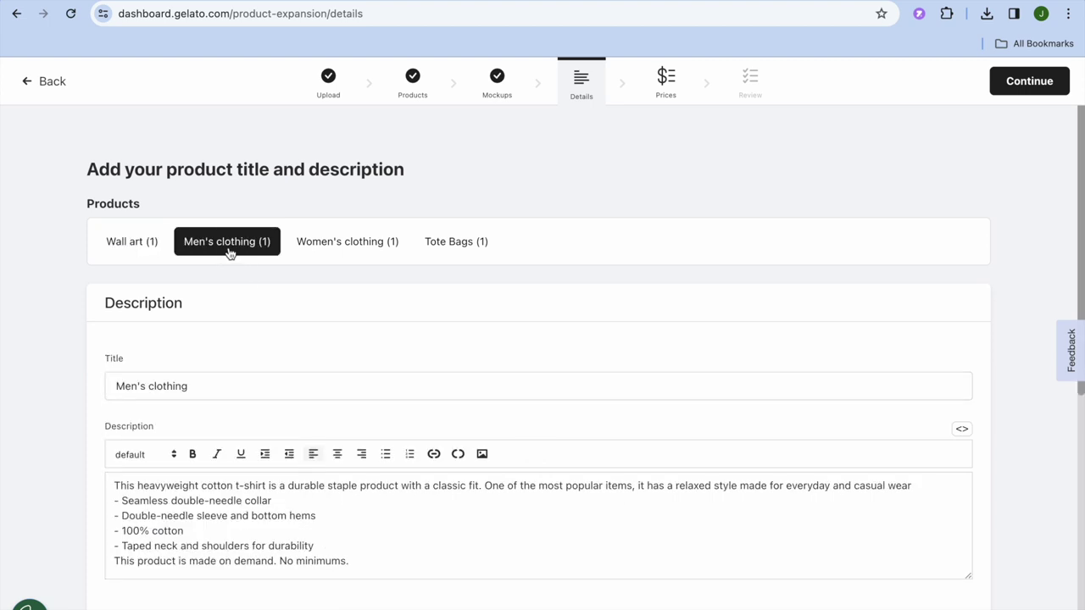
{"action": "left_click", "coordinate": [347, 253]}
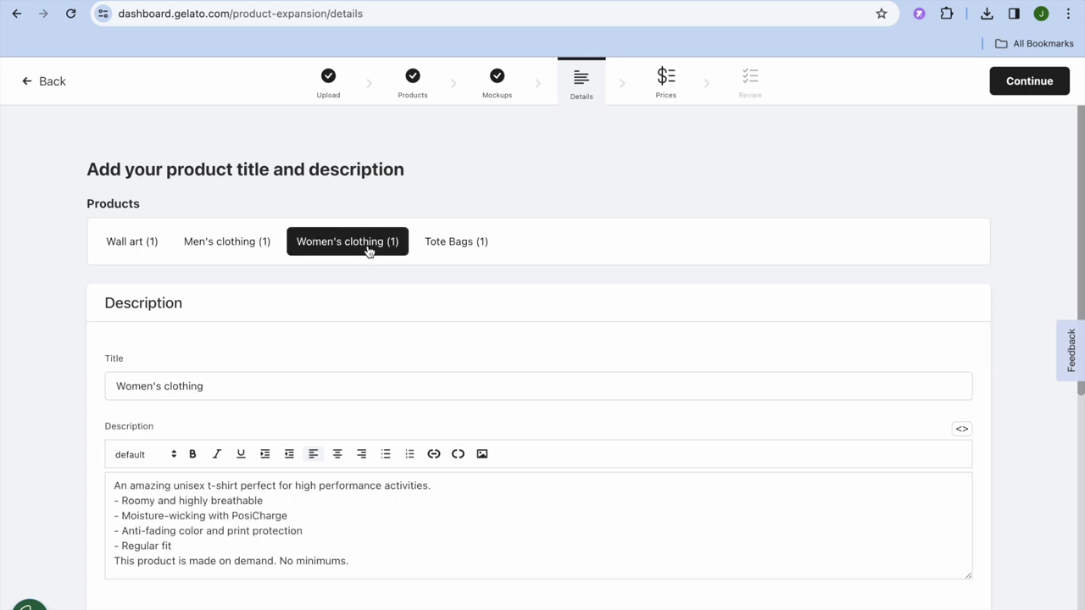
{"action": "left_click", "coordinate": [453, 251]}
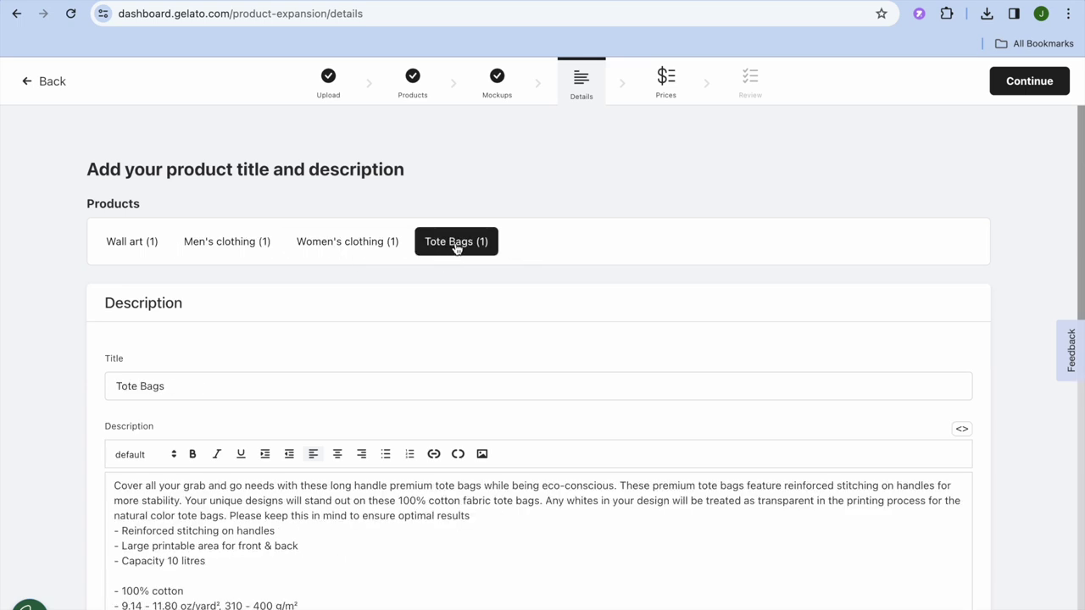
{"action": "left_click", "coordinate": [1021, 87]}
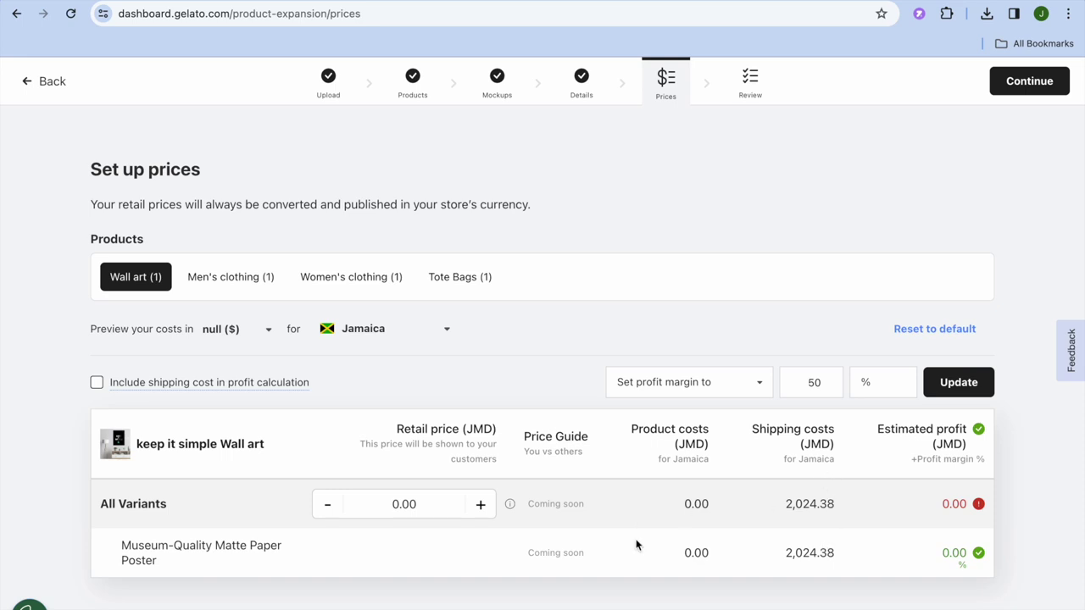
Price all poster and men's clothing variants at 5,000
{"action": "left_click", "coordinate": [403, 507]}
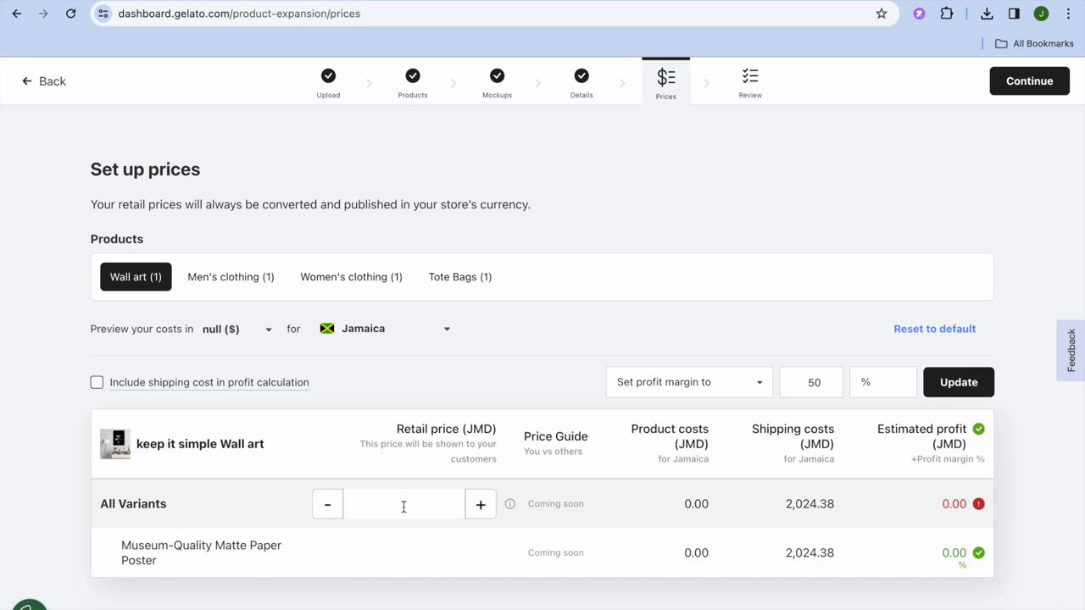
{"action": "type", "text": "5,000"}
{"action": "key", "text": "Return"}
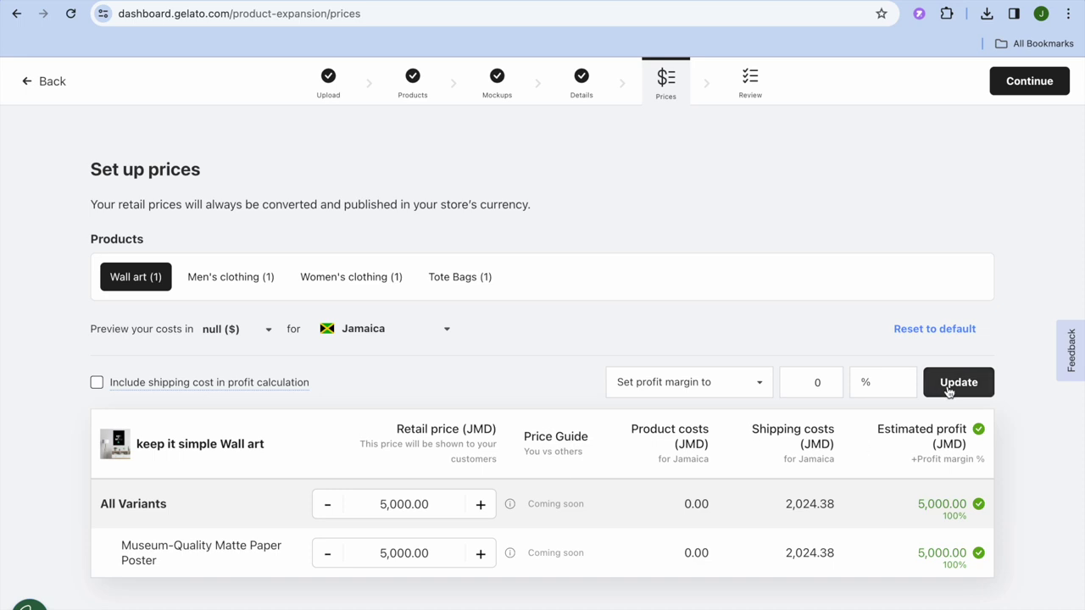
{"action": "left_click", "coordinate": [214, 284]}
{"action": "left_click", "coordinate": [340, 491]}
{"action": "type", "text": "5000"}
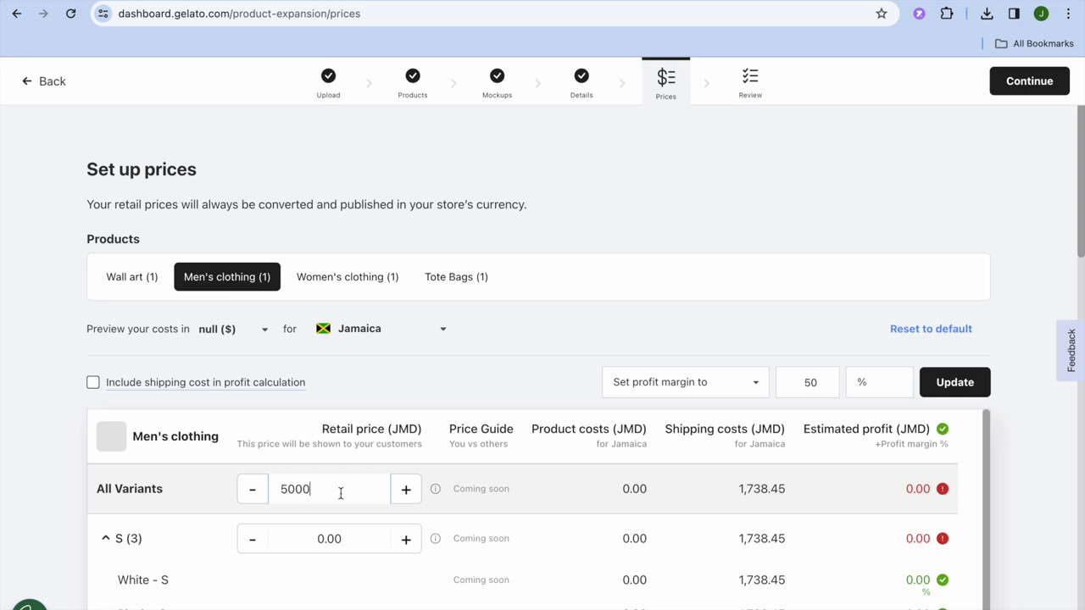
{"action": "key", "text": "Return"}
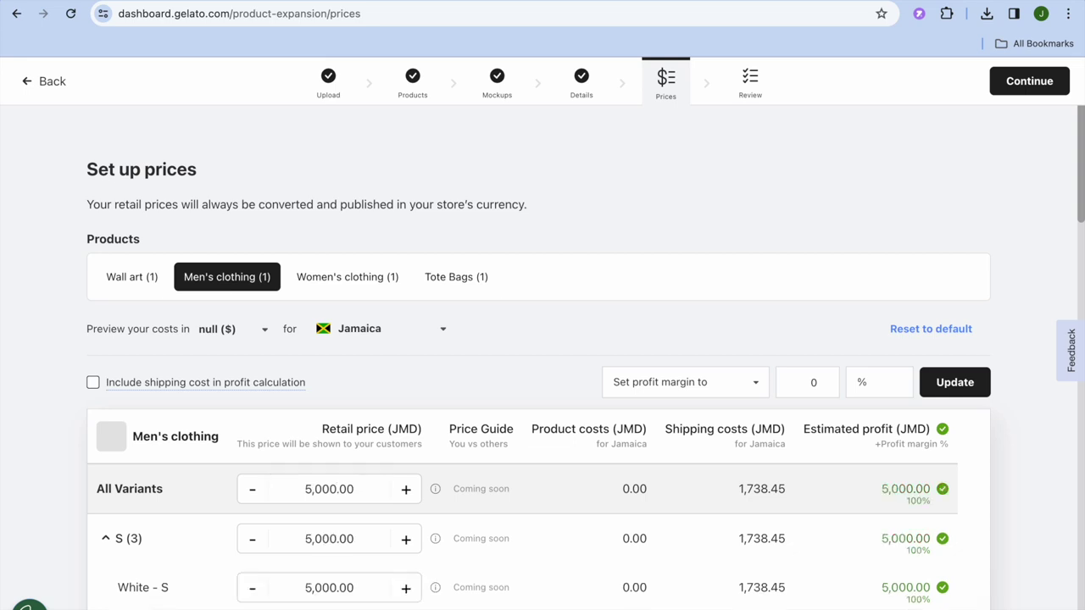
Price all women's clothing and tote bag variants at 5,000, then go to the review summary
{"action": "left_click", "coordinate": [341, 279]}
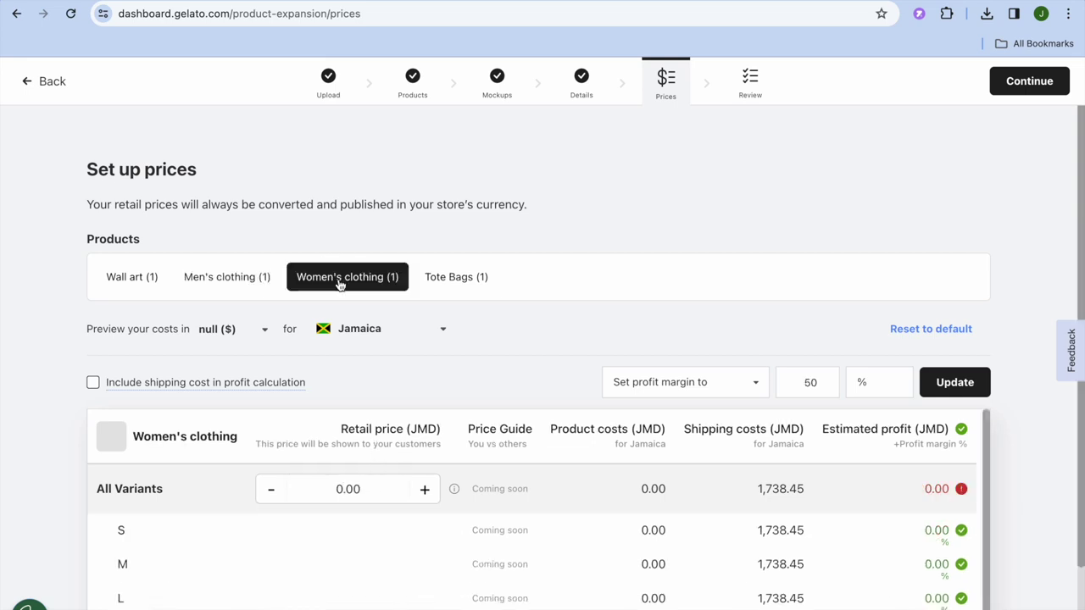
{"action": "left_click", "coordinate": [364, 491]}
{"action": "type", "text": "5000"}
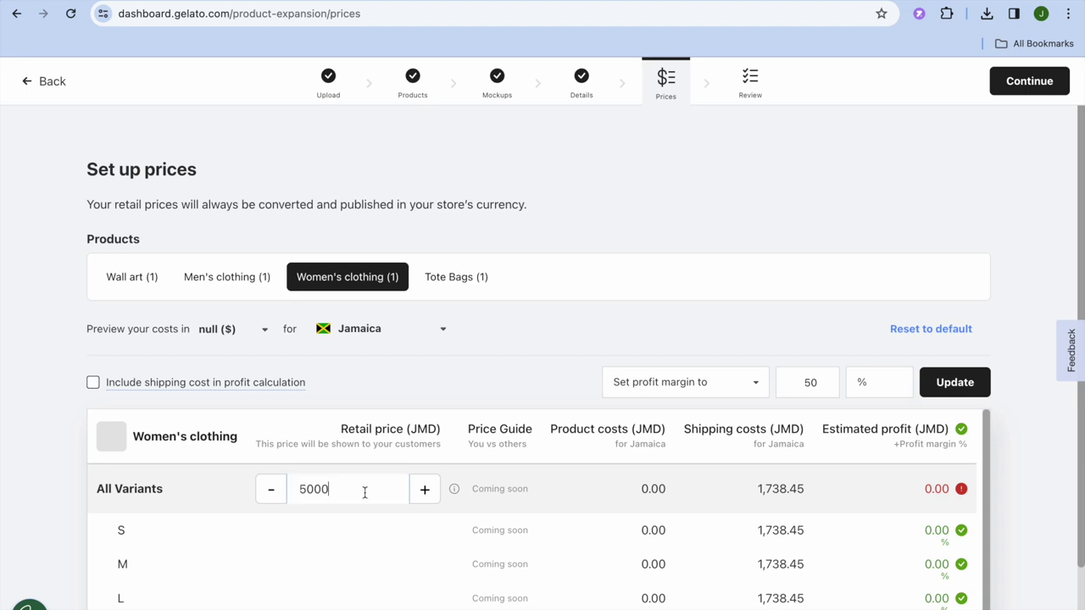
{"action": "key", "text": "Return"}
{"action": "left_click", "coordinate": [457, 279]}
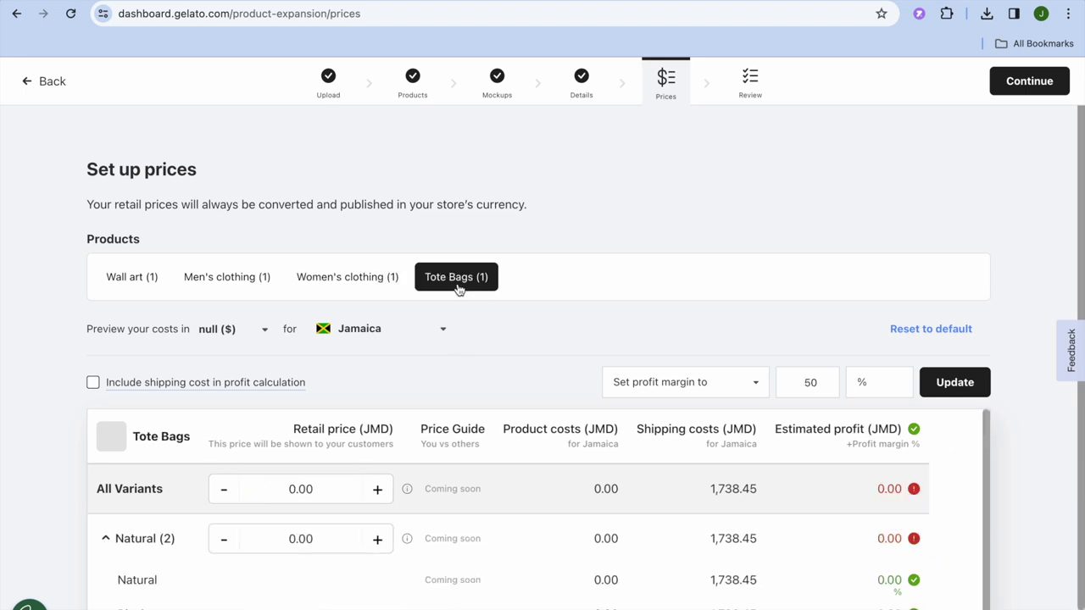
{"action": "left_click", "coordinate": [321, 486]}
{"action": "type", "text": "5000"}
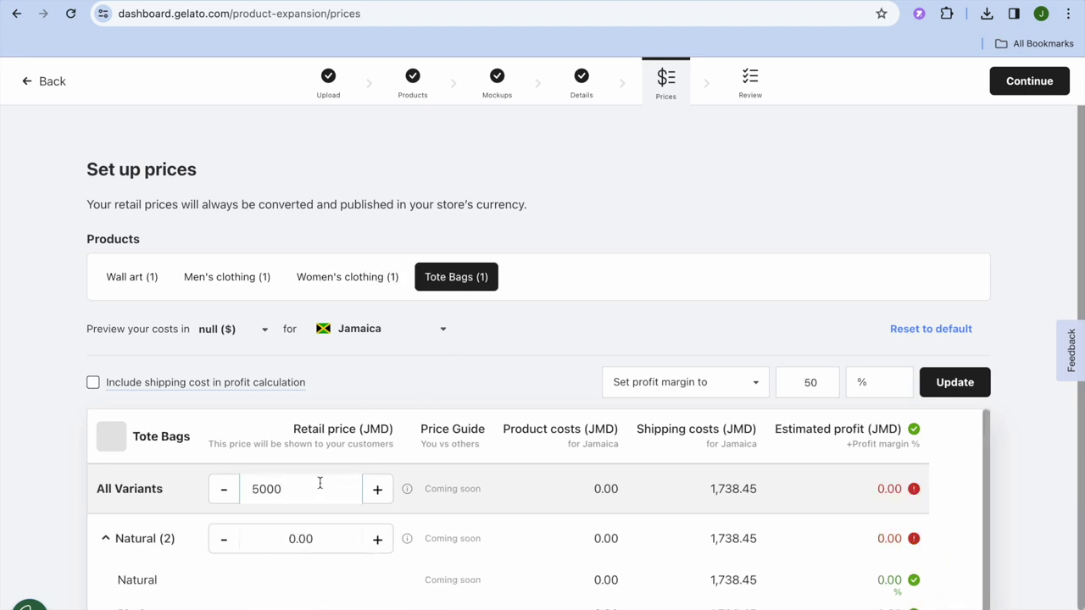
{"action": "key", "text": "Return"}
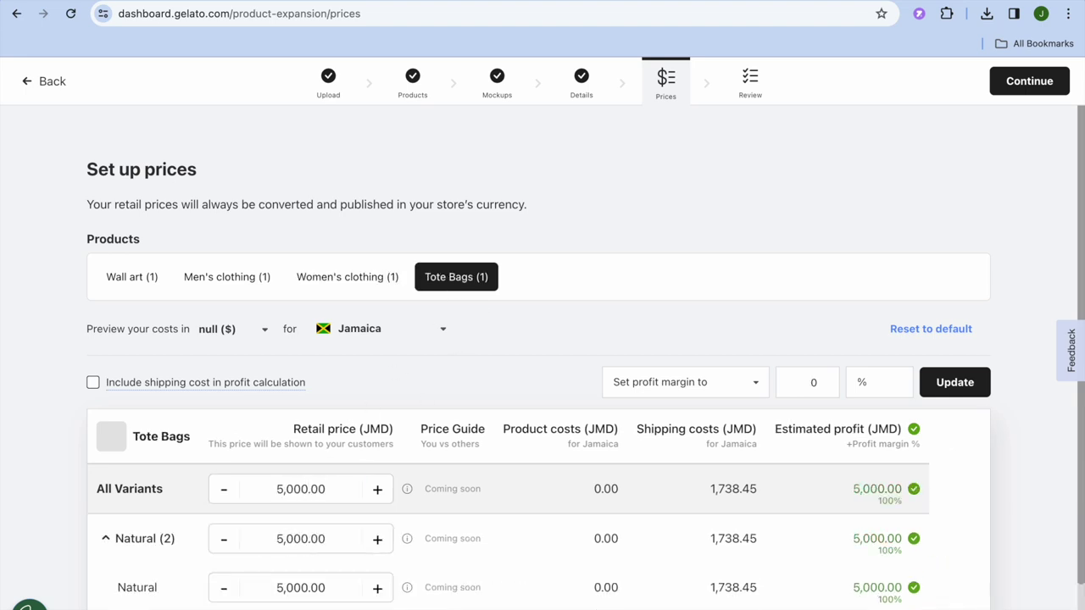
{"action": "left_click", "coordinate": [1024, 89]}
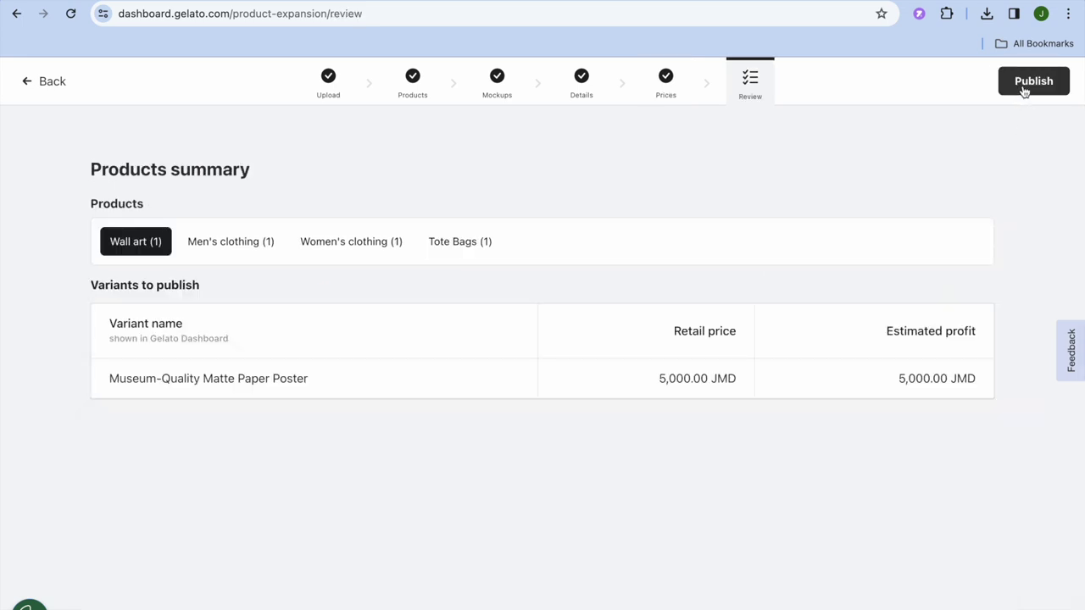
Publish the four products to My Store, dismiss the feedback survey, and open Orders
{"action": "left_click", "coordinate": [1024, 88]}
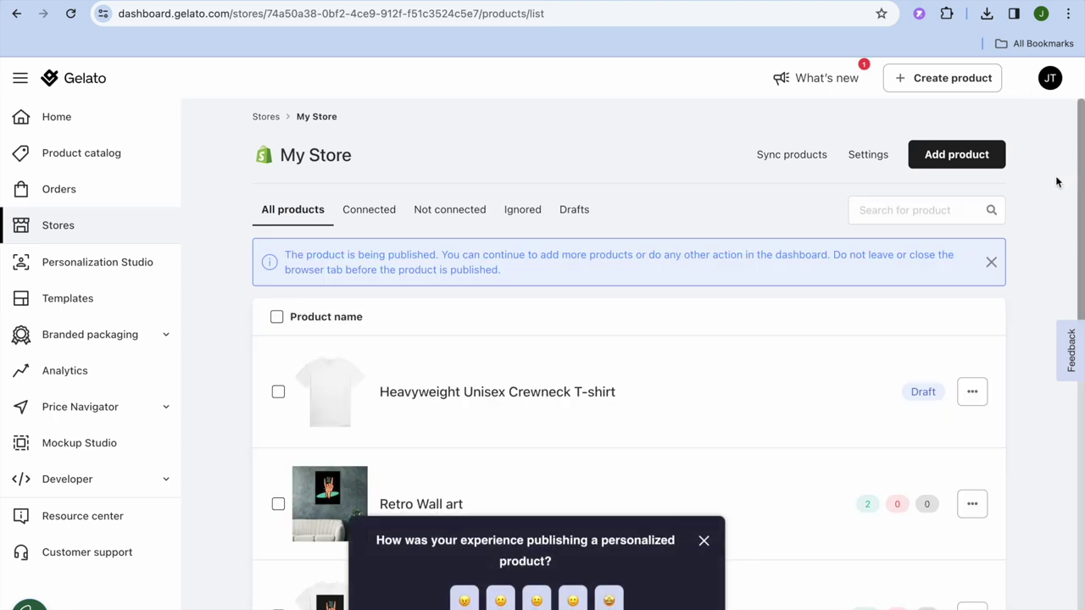
{"action": "left_click", "coordinate": [704, 541]}
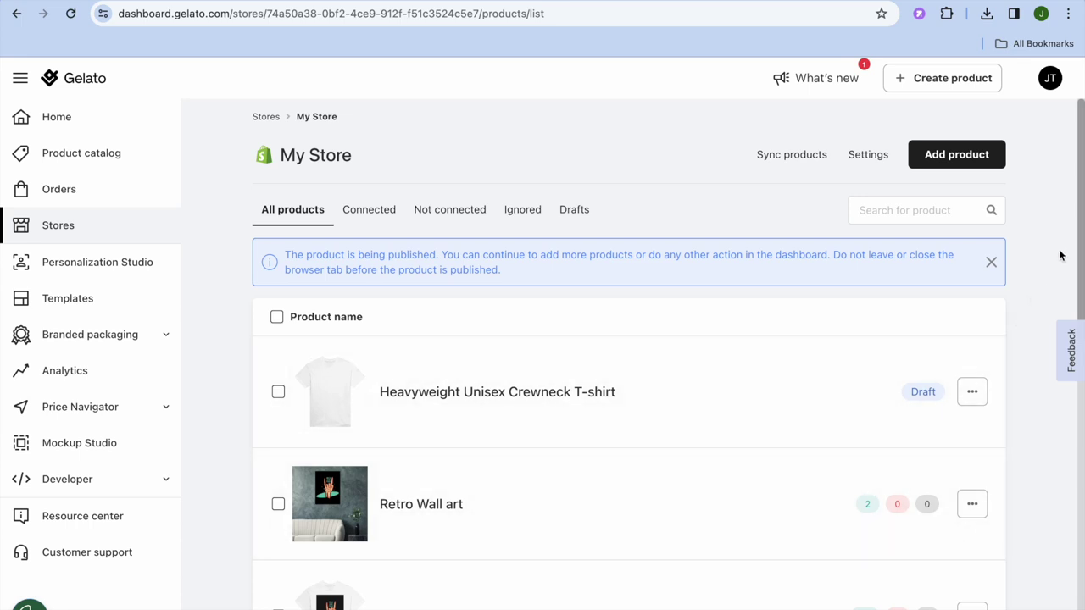
{"action": "scroll", "coordinate": [1059, 255], "scroll_direction": "down", "scroll_amount": 5}
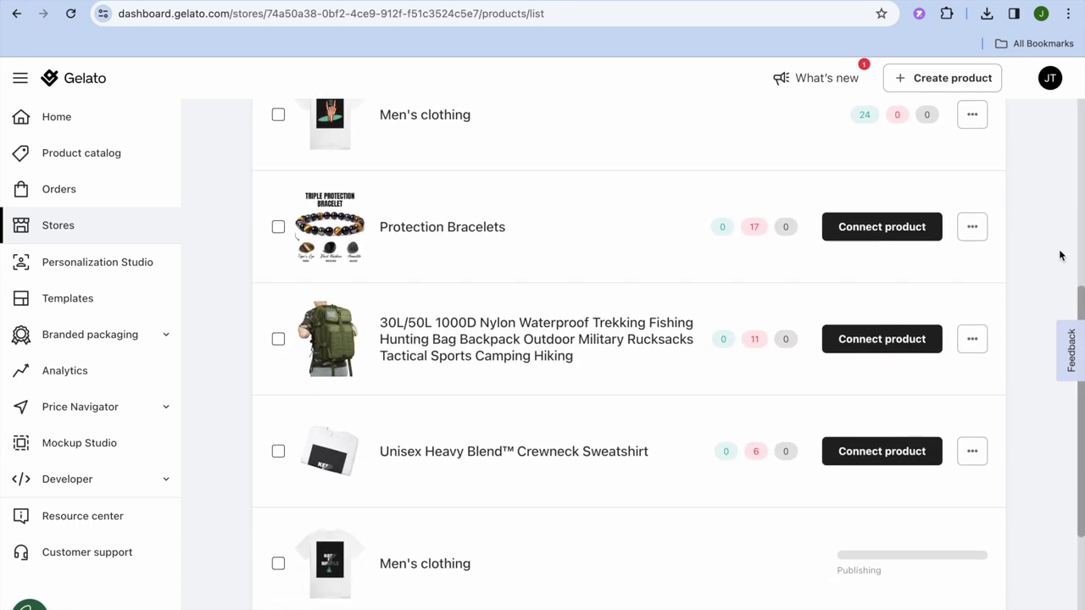
{"action": "scroll", "coordinate": [1060, 255], "scroll_direction": "down", "scroll_amount": 5}
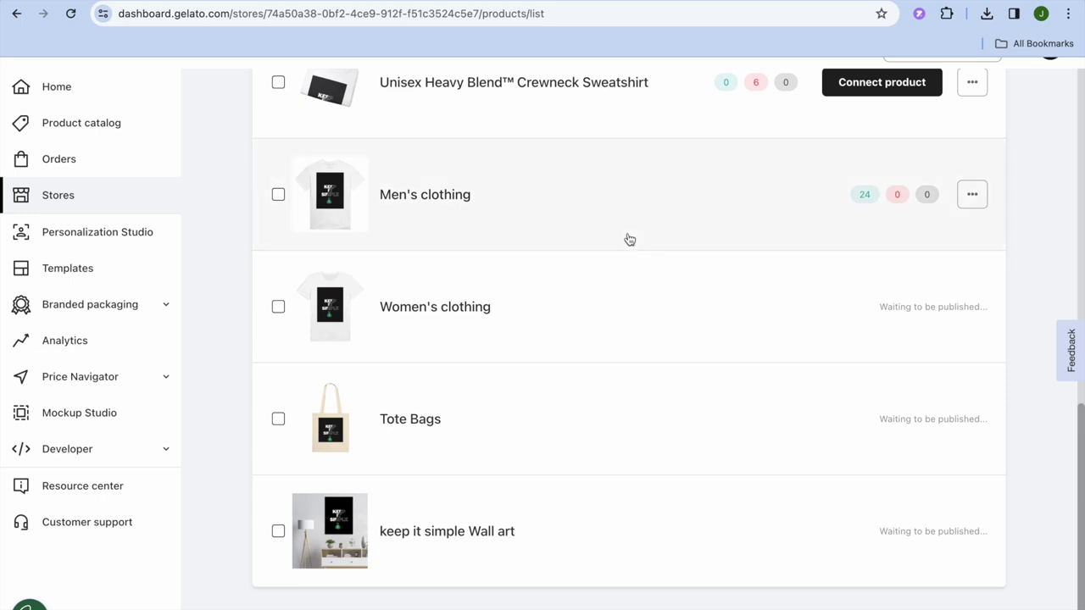
{"action": "left_click", "coordinate": [95, 168]}
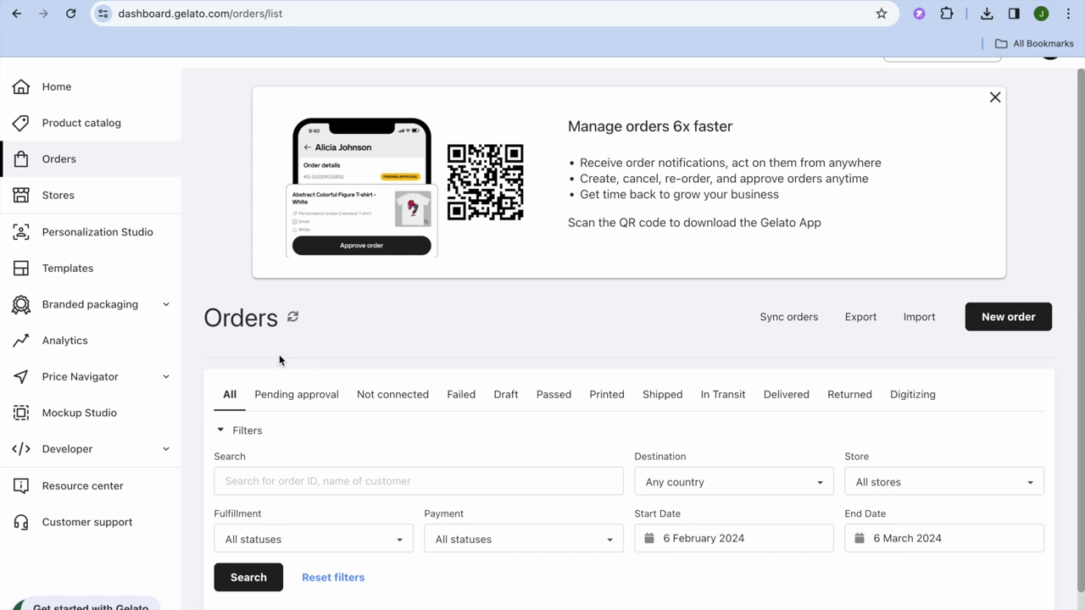
Browse the Personalization Studio introduction page in Gelato
{"action": "left_click", "coordinate": [138, 233]}
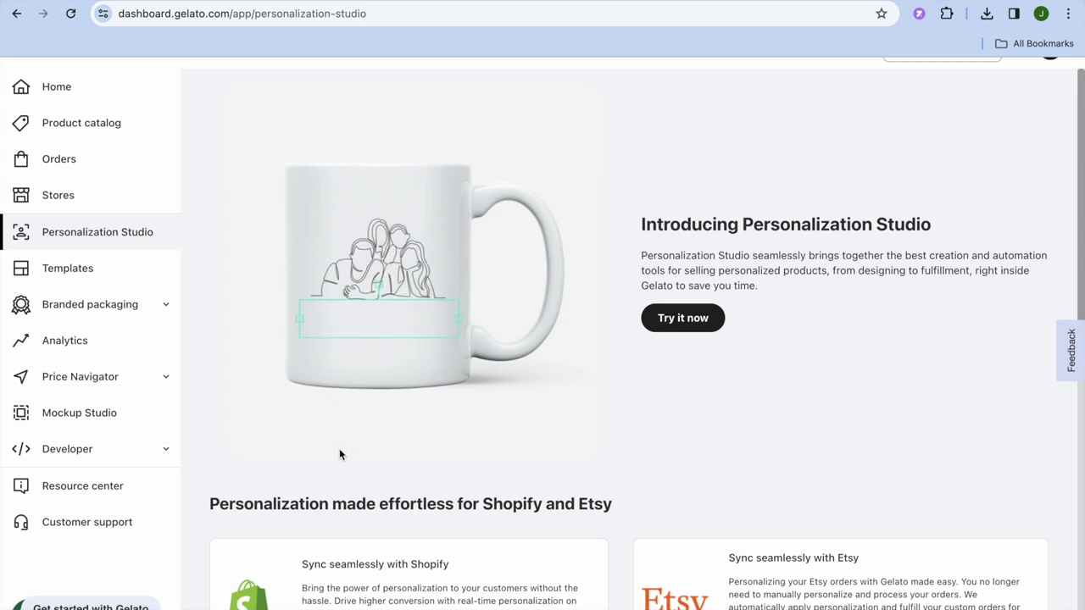
{"action": "scroll", "coordinate": [339, 452], "scroll_direction": "down", "scroll_amount": 2}
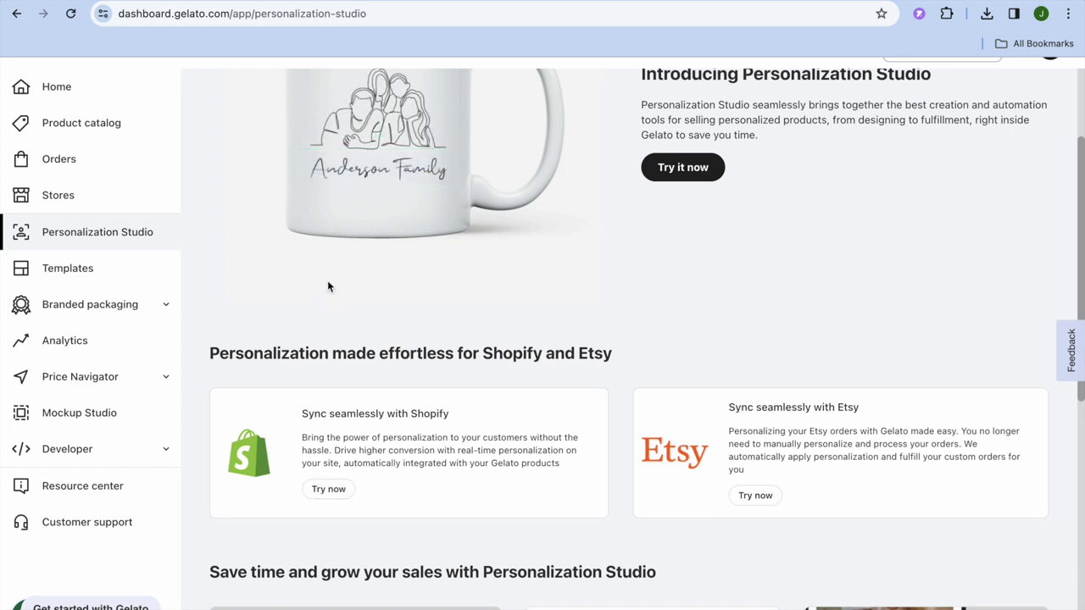
{"action": "scroll", "coordinate": [327, 287], "scroll_direction": "up", "scroll_amount": 2}
{"action": "scroll", "coordinate": [327, 287], "scroll_direction": "up", "scroll_amount": 2}
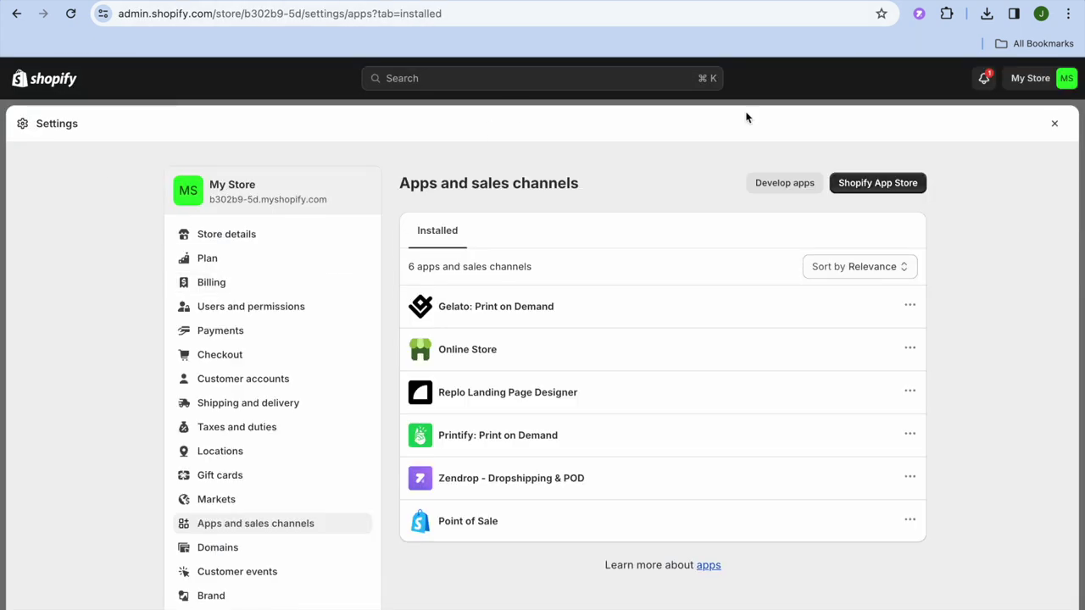
Close Shopify settings, open Products, and preview keep it simple Wall art on the storefront
{"action": "left_click", "coordinate": [1055, 125]}
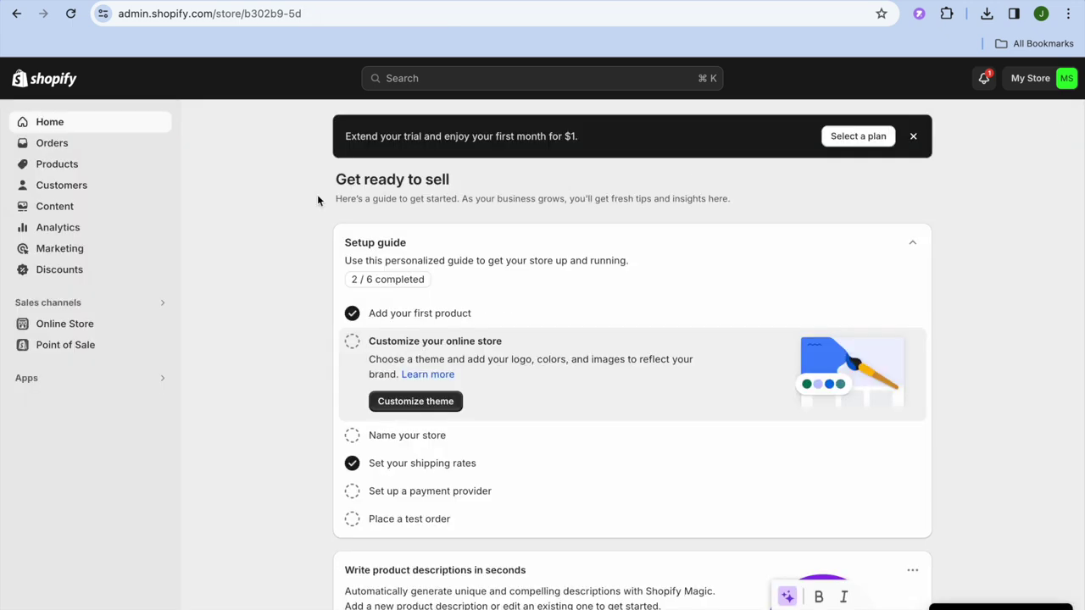
{"action": "left_click", "coordinate": [100, 170]}
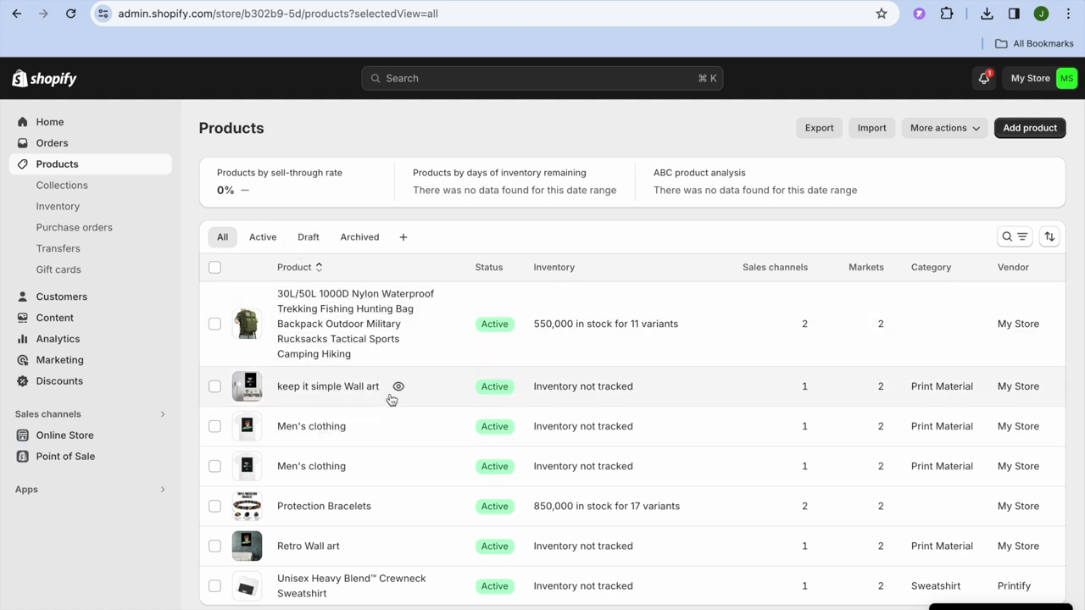
{"action": "left_click", "coordinate": [399, 387]}
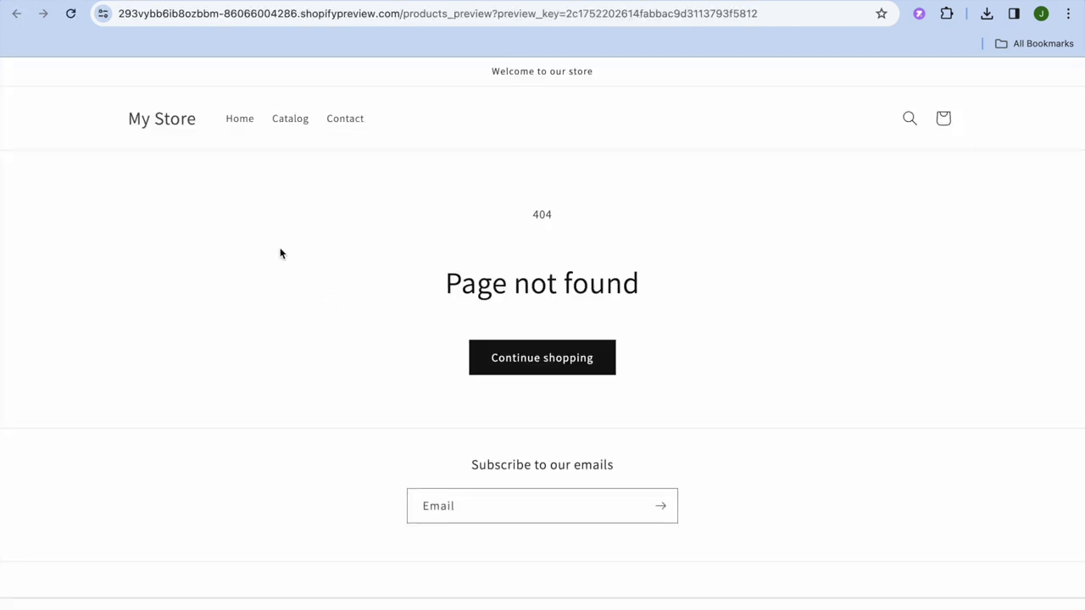
Go to the storefront home and view the keep it simple Wall art product page
{"action": "left_click", "coordinate": [181, 123]}
{"action": "scroll", "coordinate": [374, 226], "scroll_direction": "down", "scroll_amount": 1}
{"action": "scroll", "coordinate": [374, 227], "scroll_direction": "down", "scroll_amount": 10}
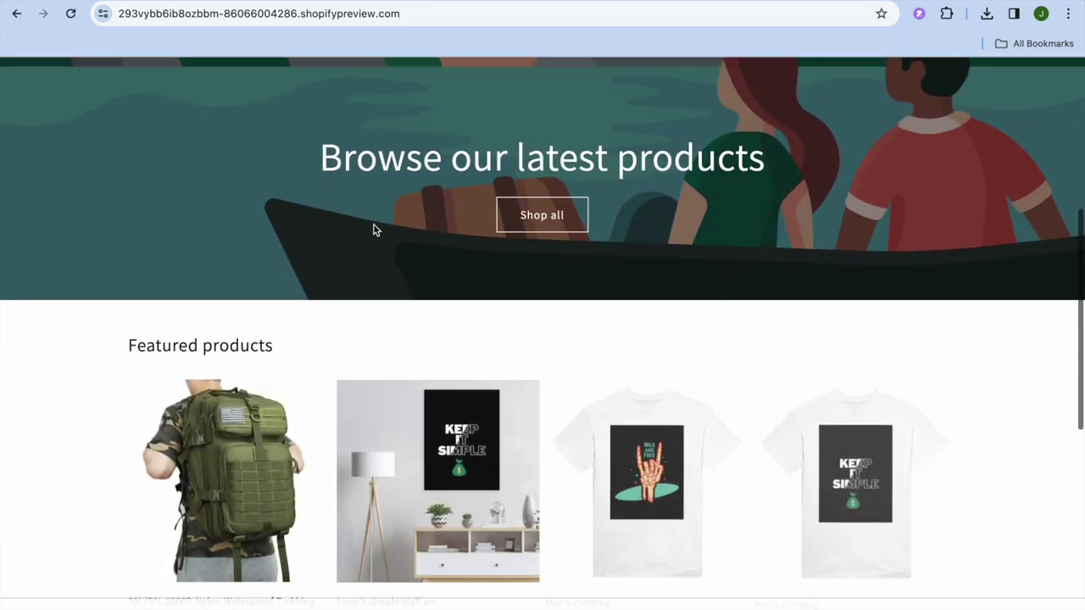
{"action": "scroll", "coordinate": [374, 230], "scroll_direction": "down", "scroll_amount": 3}
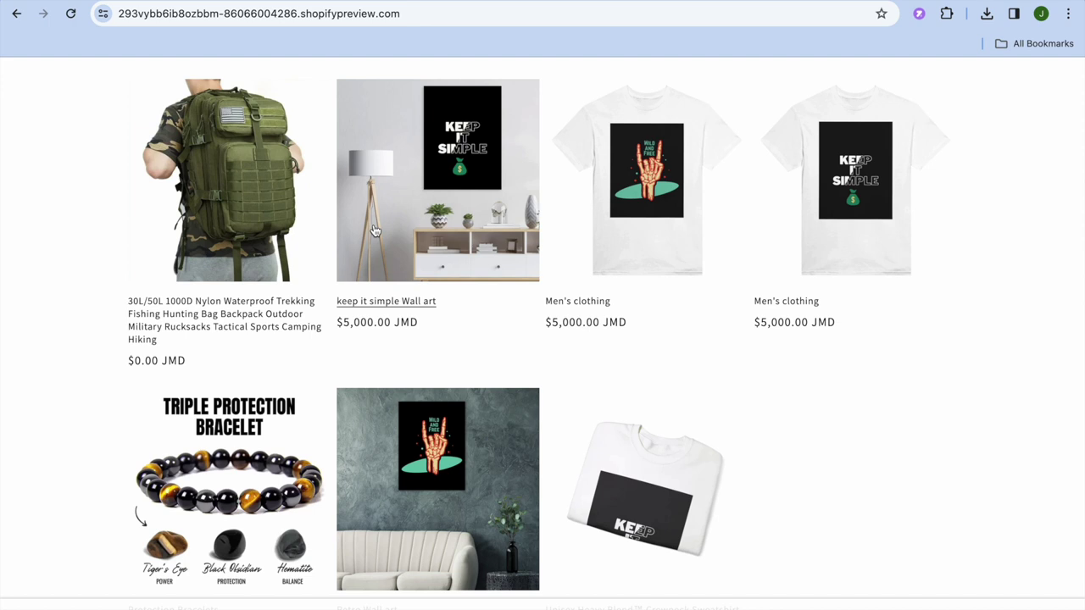
{"action": "left_click", "coordinate": [409, 301]}
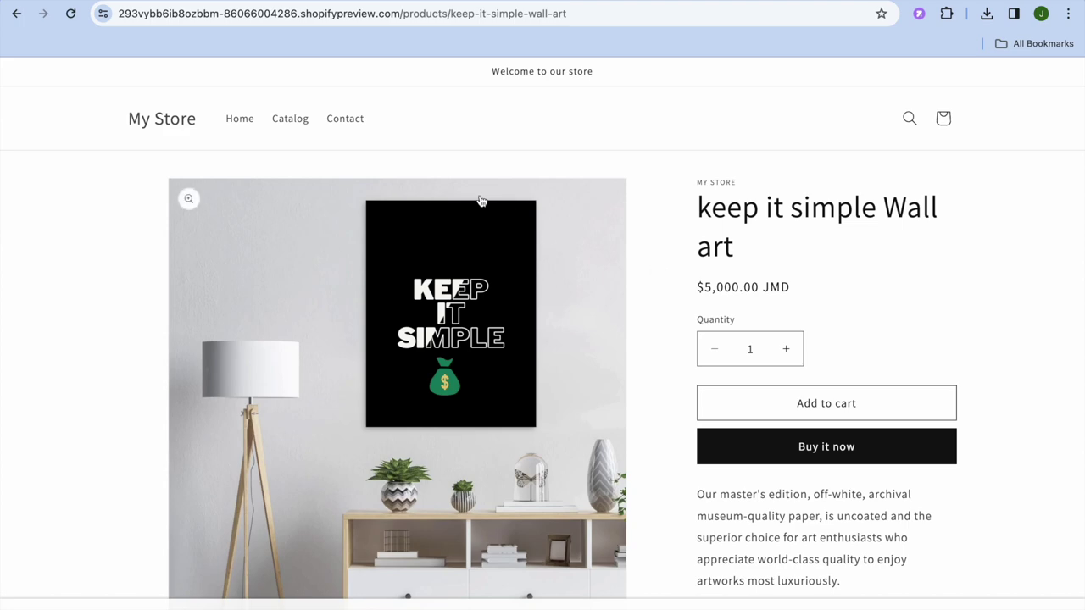
{"action": "scroll", "coordinate": [250, 160], "scroll_direction": "down", "scroll_amount": 1}
Return home and scroll to Featured products showing three items at $5,000.00 JMD
{"action": "left_click", "coordinate": [159, 98]}
{"action": "scroll", "coordinate": [390, 357], "scroll_direction": "down", "scroll_amount": 1}
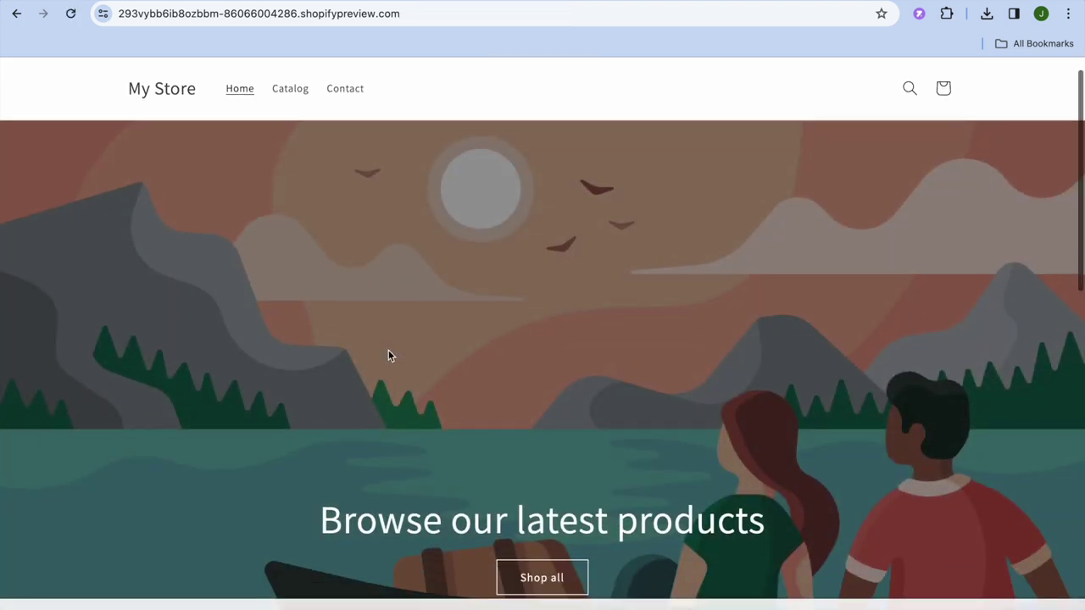
{"action": "scroll", "coordinate": [388, 349], "scroll_direction": "down", "scroll_amount": 7}
{"action": "scroll", "coordinate": [389, 356], "scroll_direction": "down", "scroll_amount": 2}
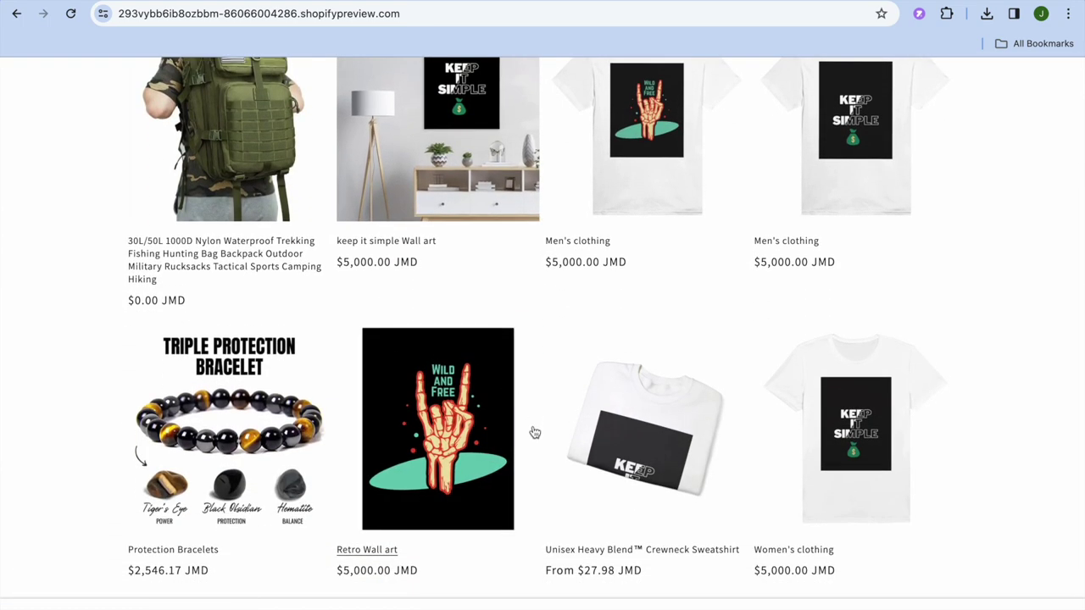